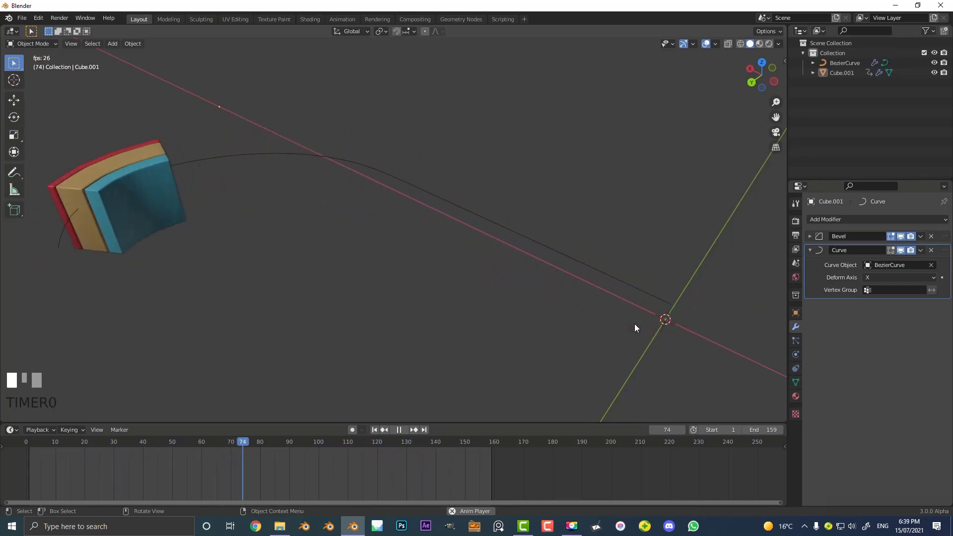
# Step: Orbit around the finished boxes as they bend along the curve during playback
pyautogui.moveTo(603, 319); pyautogui.dragTo(302, 302, button='middle')
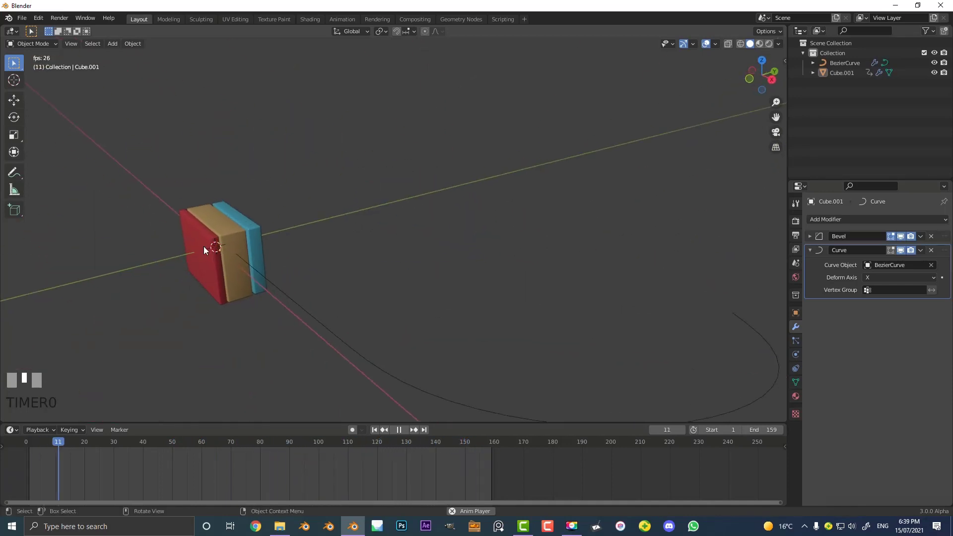
pyautogui.moveTo(204, 246); pyautogui.dragTo(284, 263, button='middle')
pyautogui.moveTo(582, 293); pyautogui.dragTo(552, 314, button='middle')
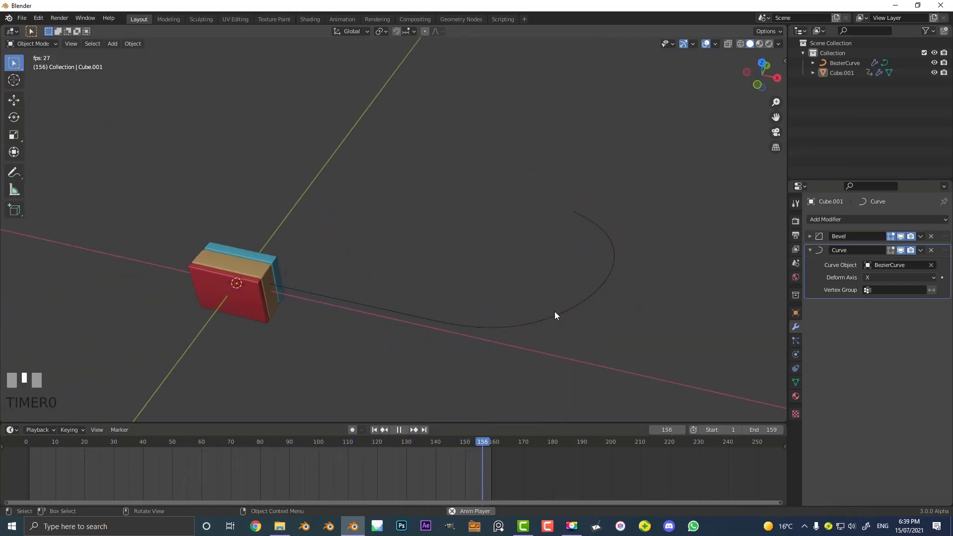
pyautogui.moveTo(456, 289); pyautogui.dragTo(600, 293, button='middle')
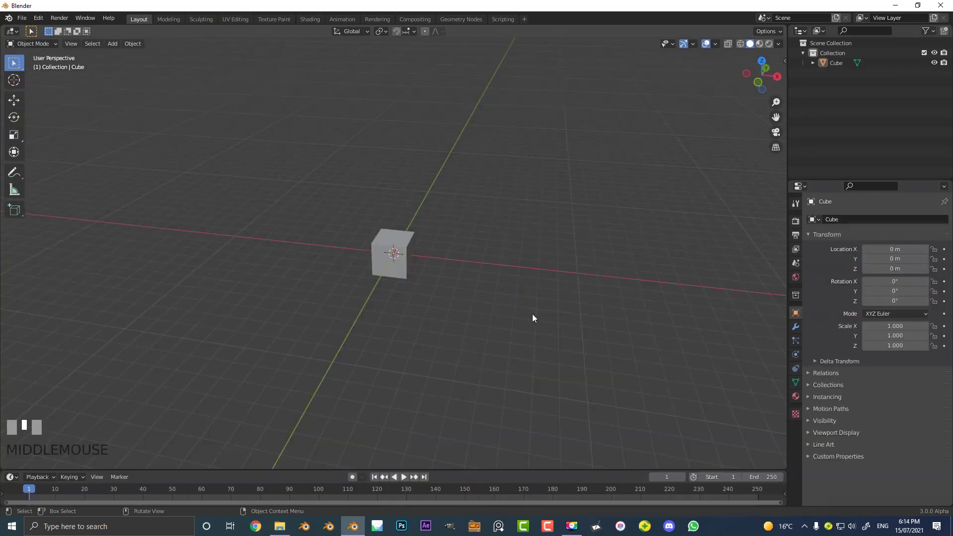
# Step: Select the cube and scale it by 10 along the X axis
pyautogui.scroll(5, 528, 312)
pyautogui.click(412, 245)
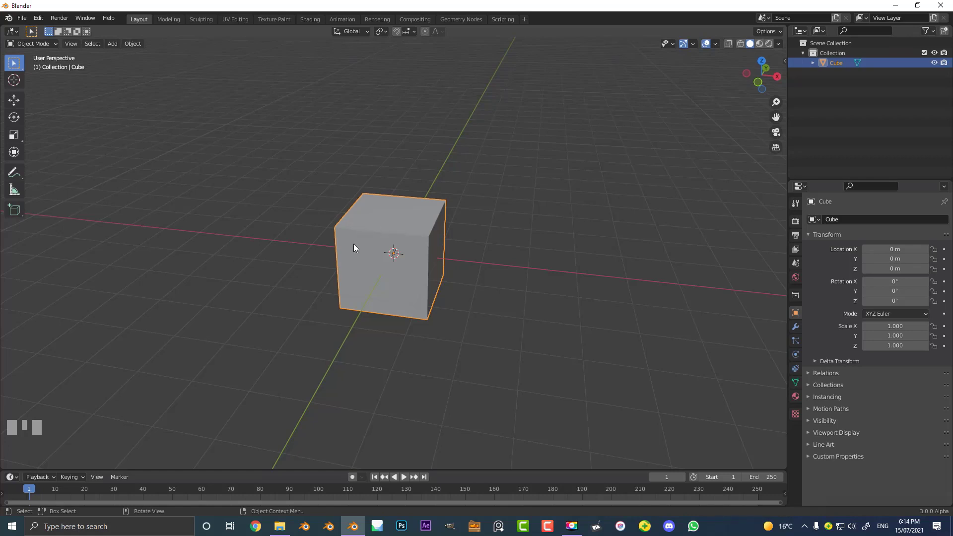
pyautogui.scroll(-3, 356, 246)
pyautogui.scroll(2, 359, 256)
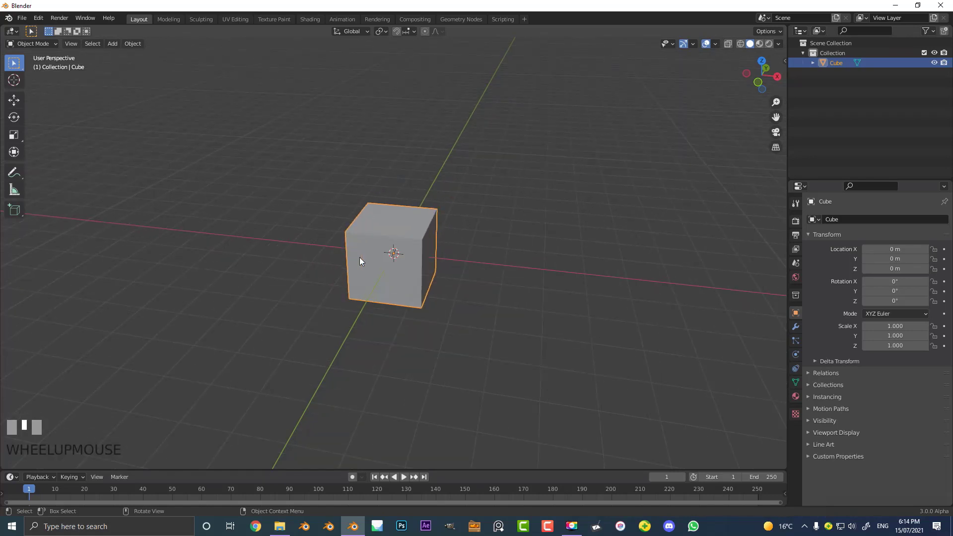
pyautogui.moveTo(489, 322); pyautogui.dragTo(538, 332, button='middle')
pyautogui.scroll(2, 453, 255)
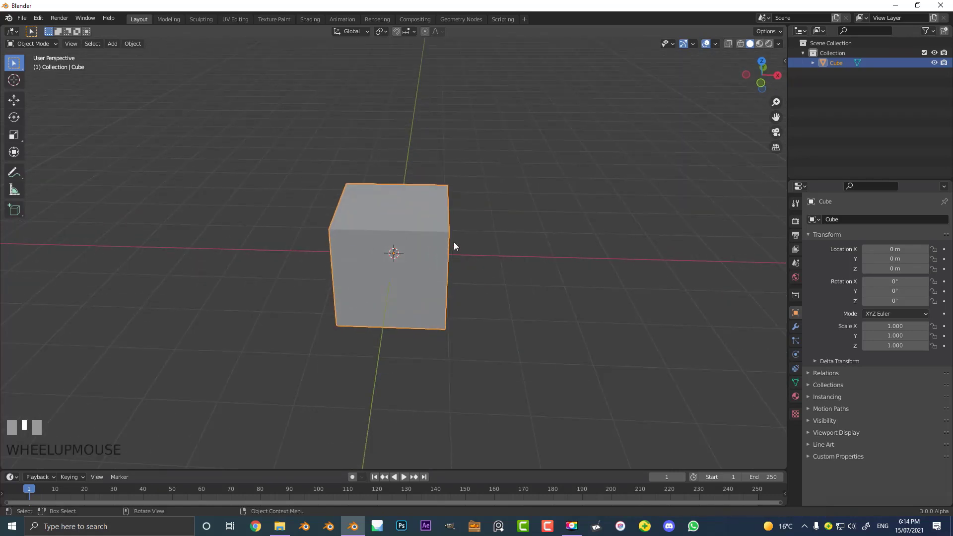
pyautogui.scroll(-3, 465, 259)
pyautogui.press('s')
pyautogui.press('x')
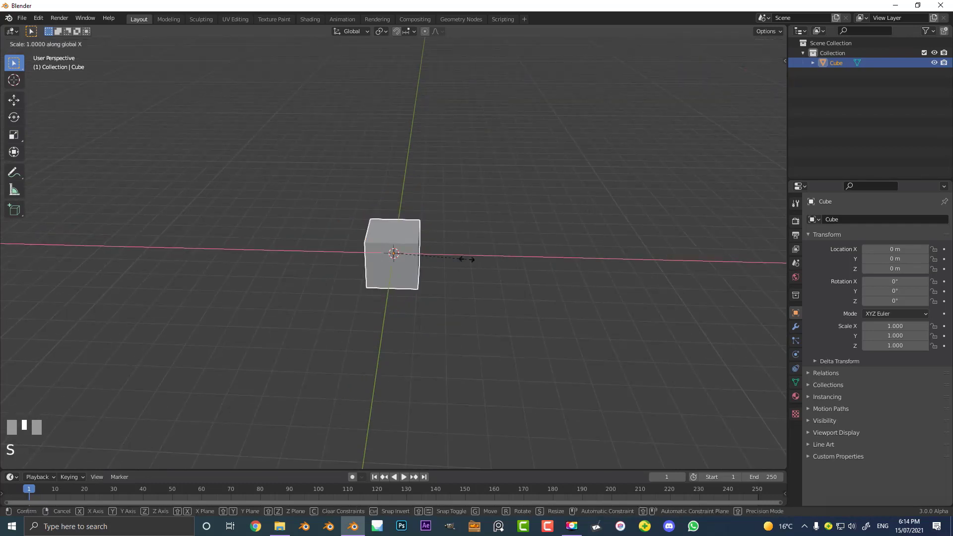
pyautogui.write('10')
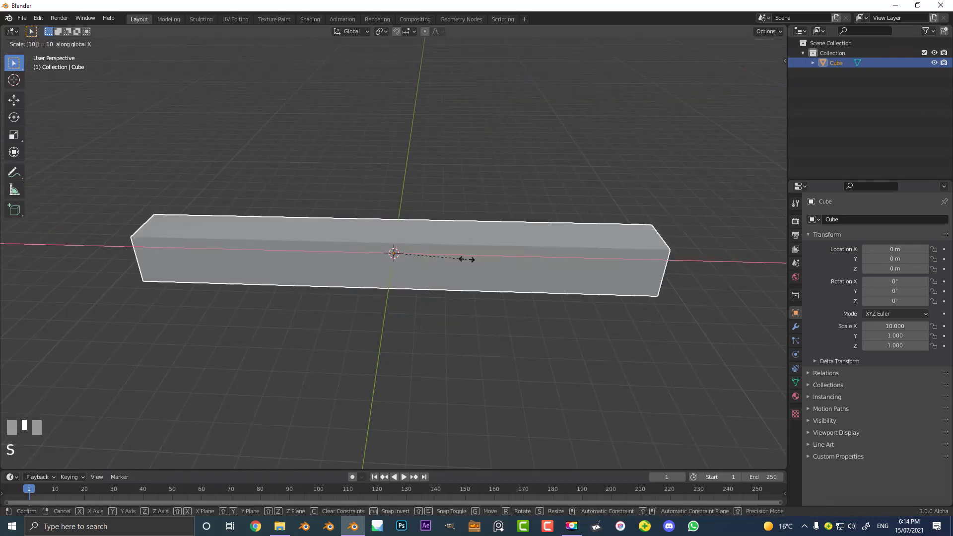
pyautogui.press('Return')
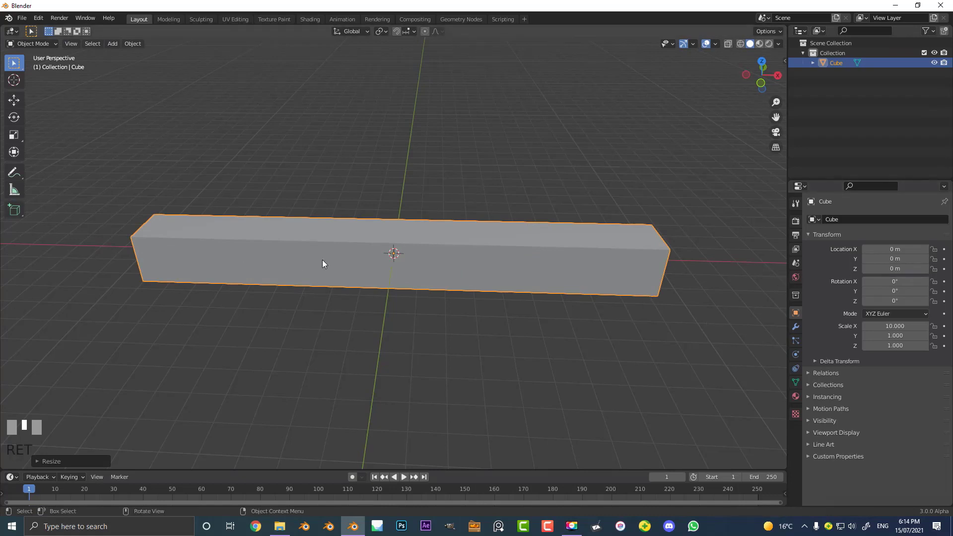
# Step: Check the 20 m dimensions in the sidebar and apply the cube's scale
pyautogui.press('n')
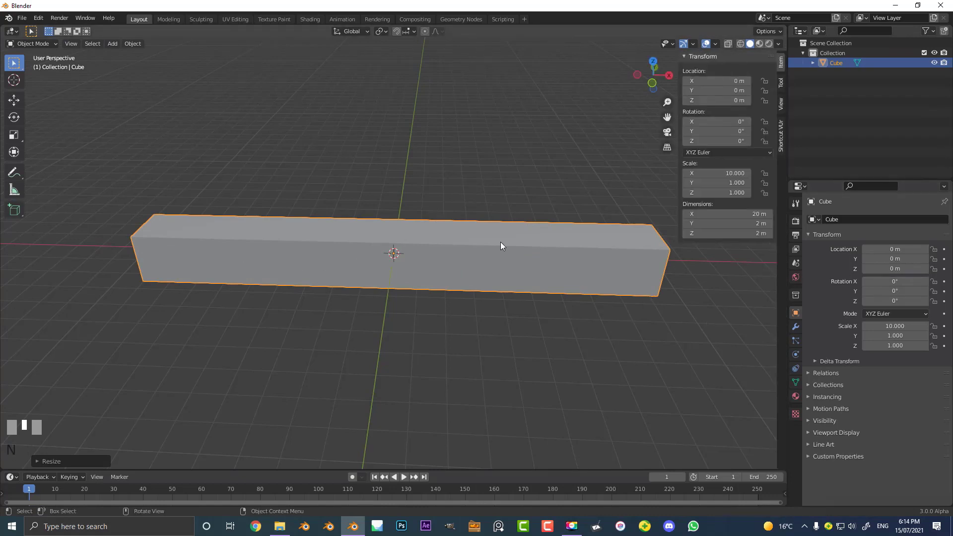
pyautogui.click(782, 63)
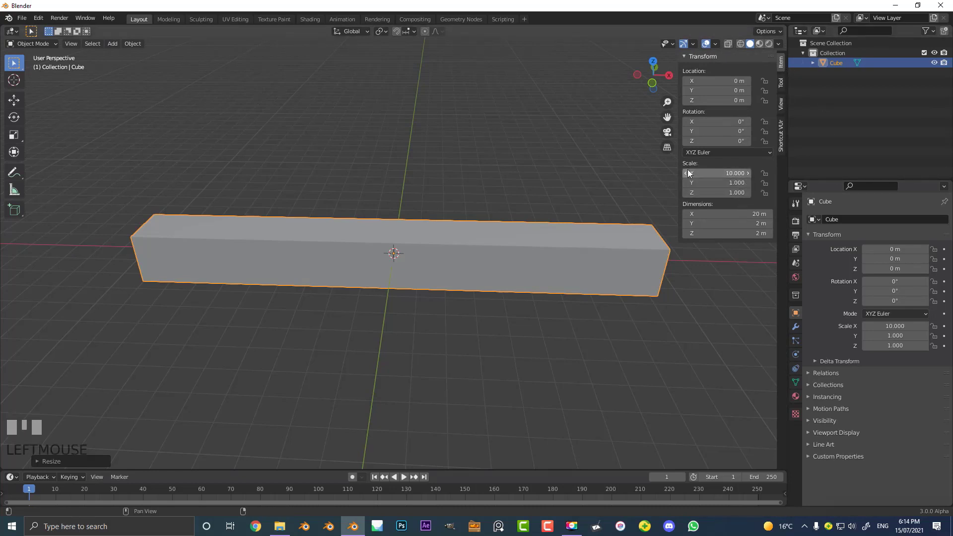
pyautogui.scroll(-1, 415, 227)
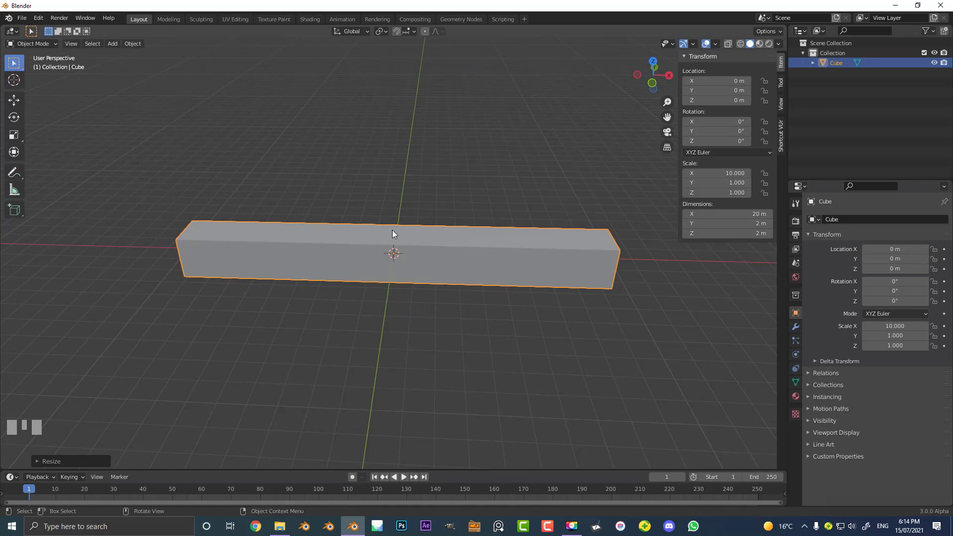
pyautogui.scroll(1, 410, 237)
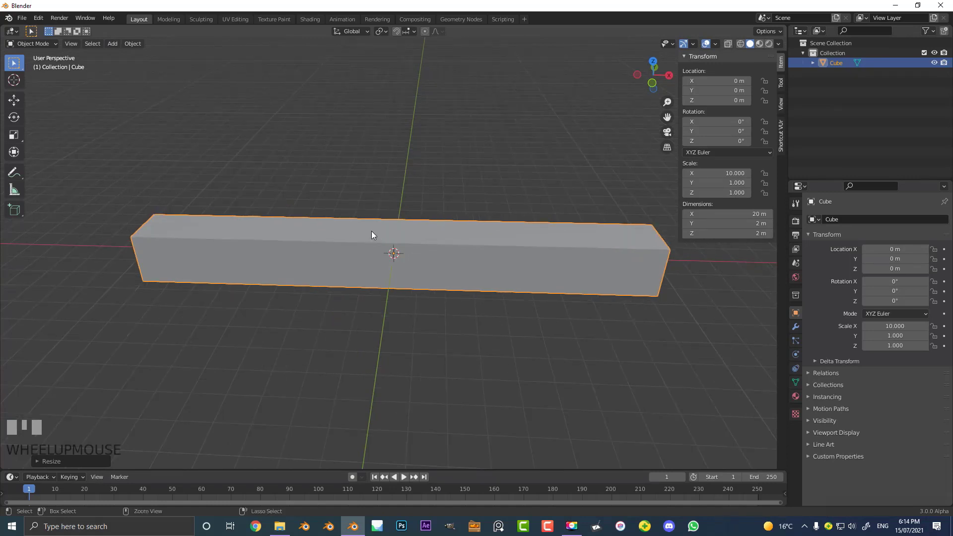
pyautogui.hotkey('ctrl', 'a')
pyautogui.click(319, 240)
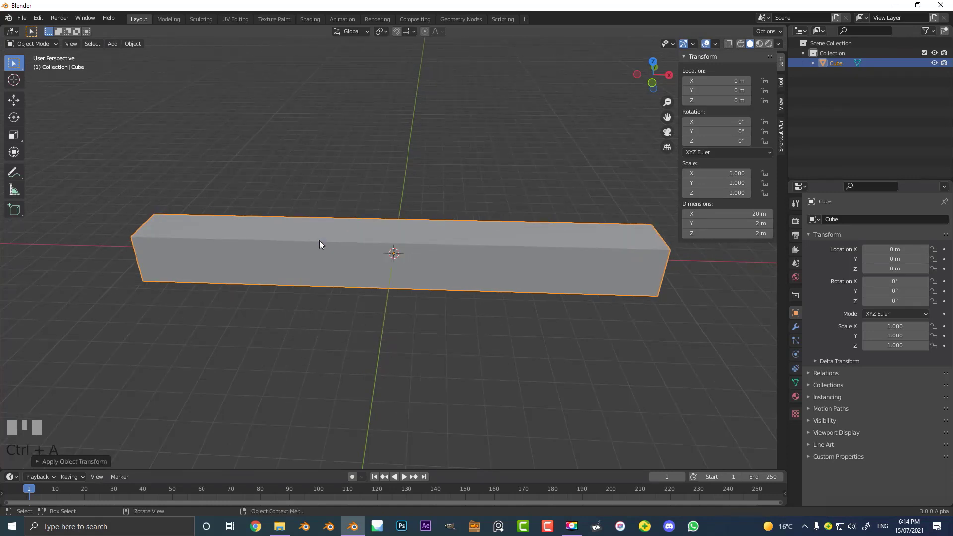
# Step: Try an X resize of the mesh in Edit Mode, then cancel it, keeping 20 m
pyautogui.press('Tab')
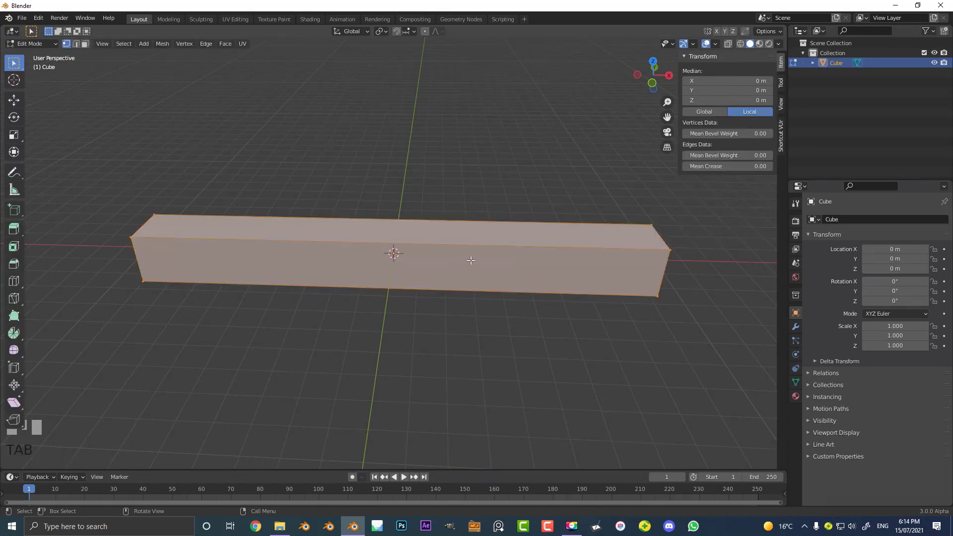
pyautogui.press('s')
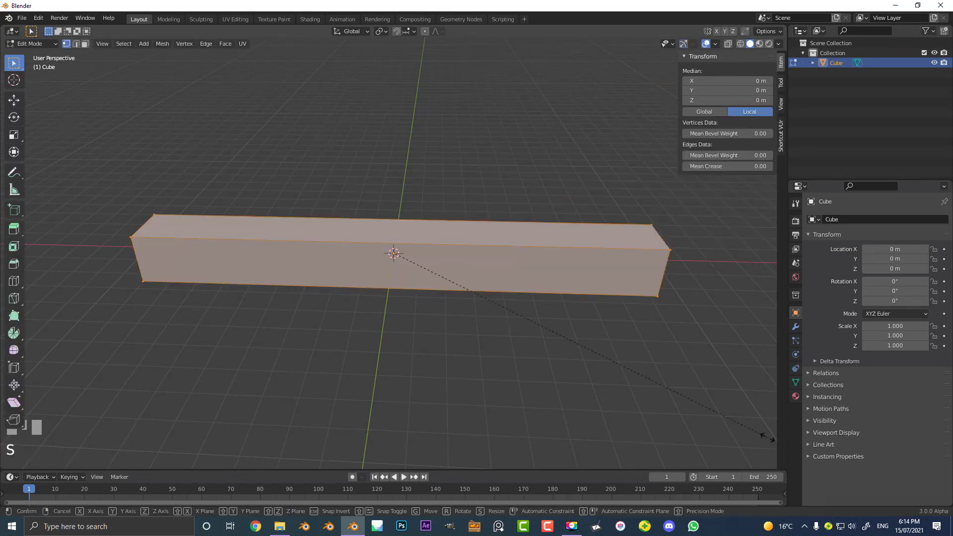
pyautogui.press('x')
pyautogui.rightClick(721, 370)
pyautogui.press('Tab')
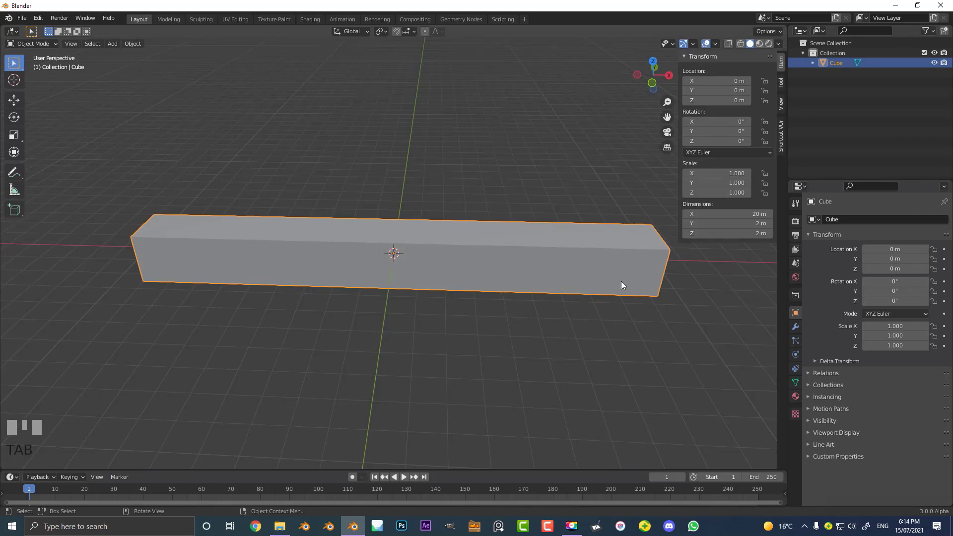
# Step: Enter Edit Mode on the bar and orbit until it sits level in view
pyautogui.moveTo(540, 359); pyautogui.dragTo(466, 217, button='middle')
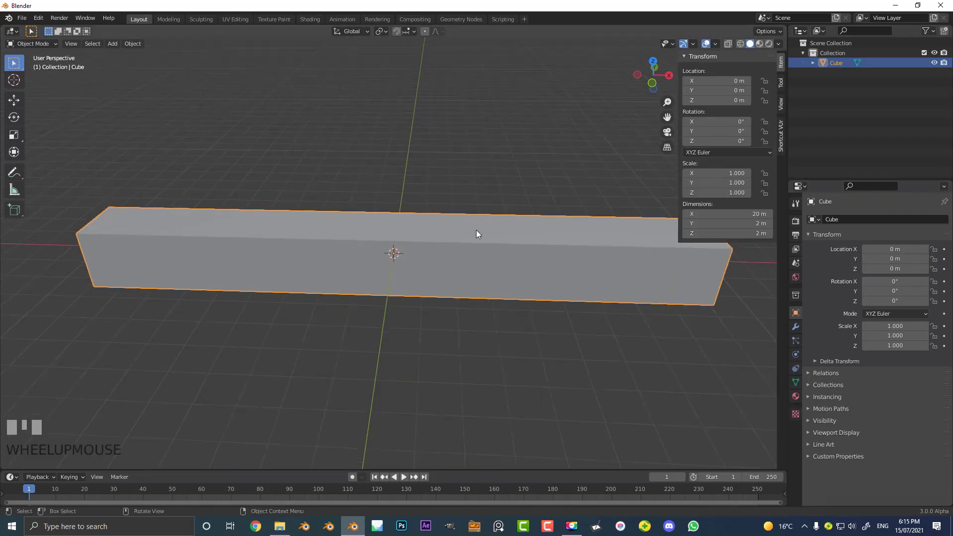
pyautogui.moveTo(399, 251); pyautogui.dragTo(406, 244, button='middle')
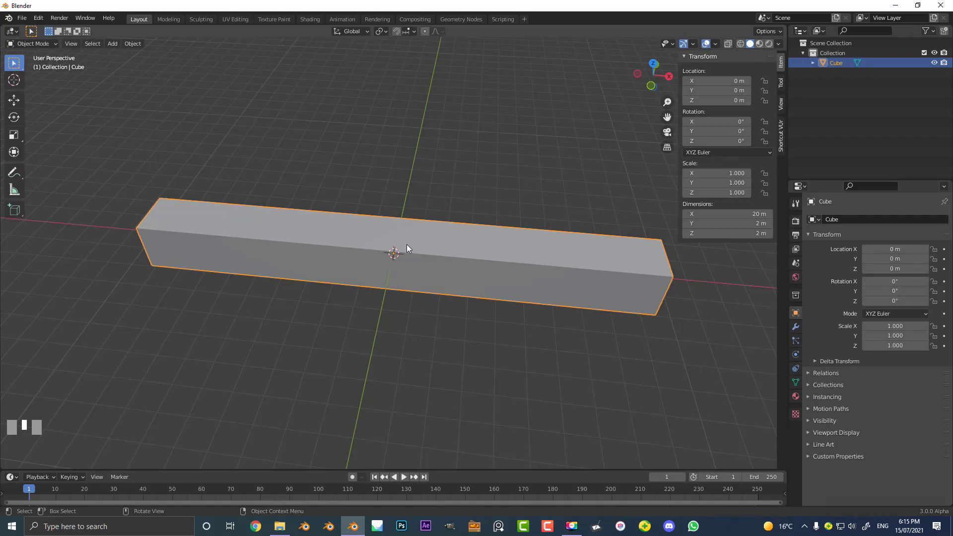
pyautogui.scroll(5, 403, 214)
pyautogui.scroll(-5, 496, 248)
pyautogui.press('Tab')
pyautogui.scroll(3, 371, 275)
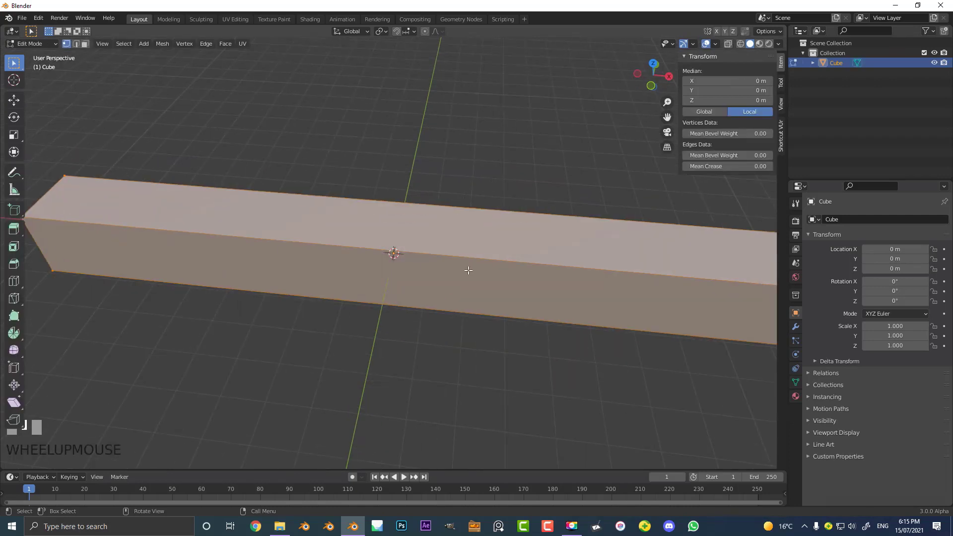
pyautogui.scroll(-3, 470, 271)
pyautogui.moveTo(413, 271); pyautogui.dragTo(649, 246, button='middle')
pyautogui.scroll(2, 226, 235)
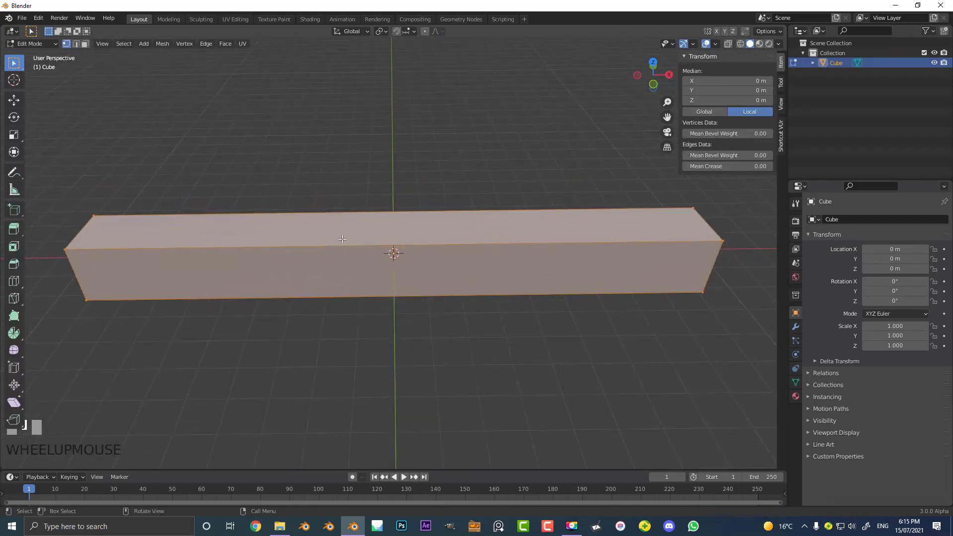
pyautogui.moveTo(421, 252); pyautogui.dragTo(387, 315, button='middle')
pyautogui.scroll(4, 395, 278)
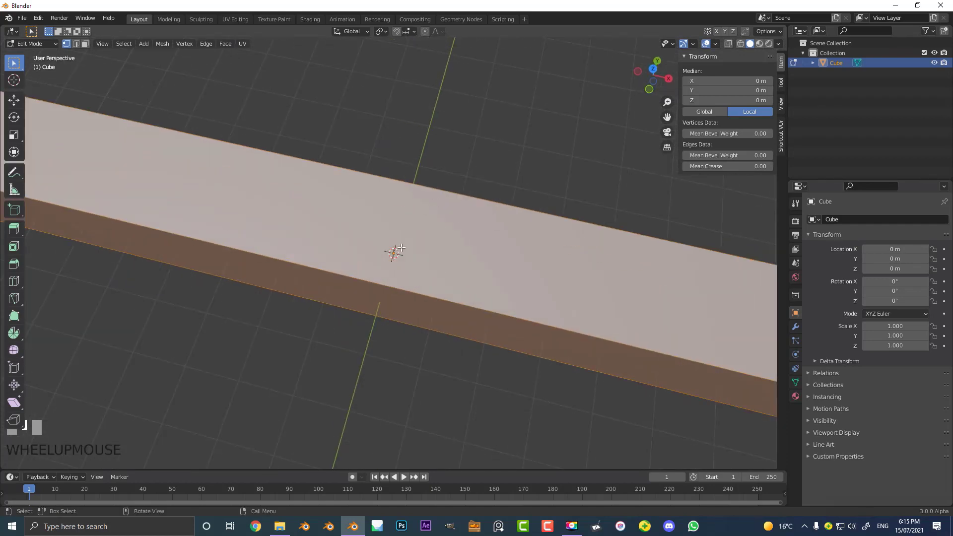
pyautogui.scroll(-5, 397, 251)
pyautogui.moveTo(392, 253); pyautogui.dragTo(392, 253, button='middle')
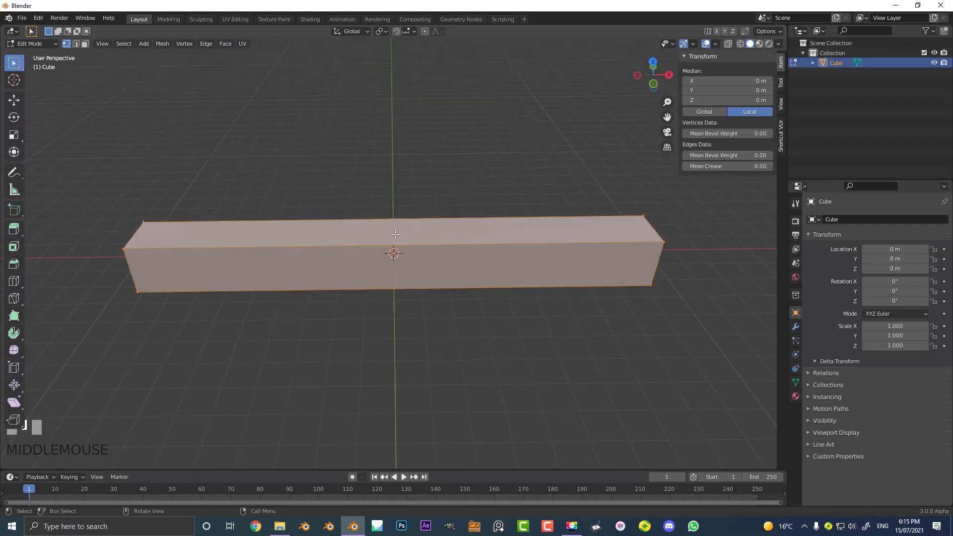
pyautogui.scroll(4, 392, 252)
pyautogui.scroll(-1, 386, 229)
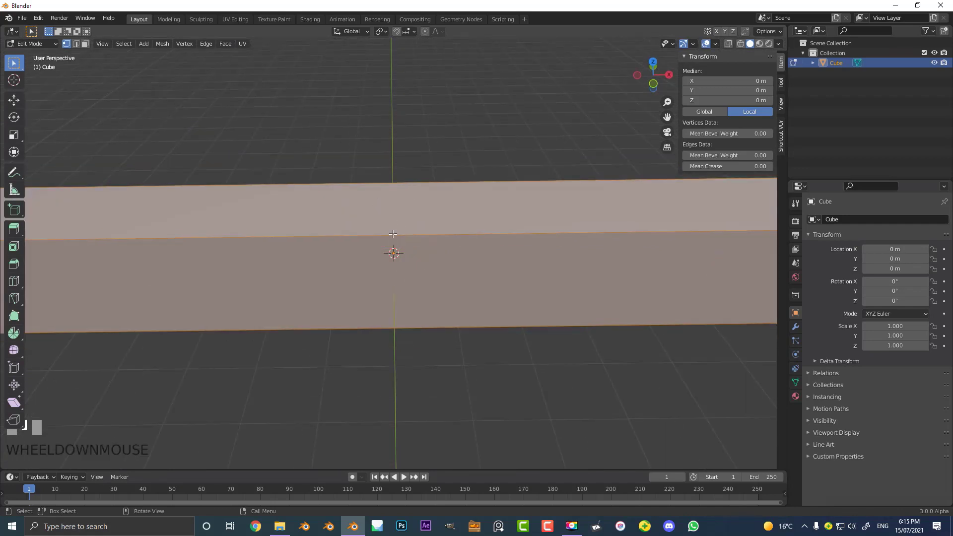
# Step: Add 10 loop cuts across the bar without sliding, then return to Object Mode
pyautogui.hotkey('ctrl', 'r')
pyautogui.scroll(9, 393, 234)
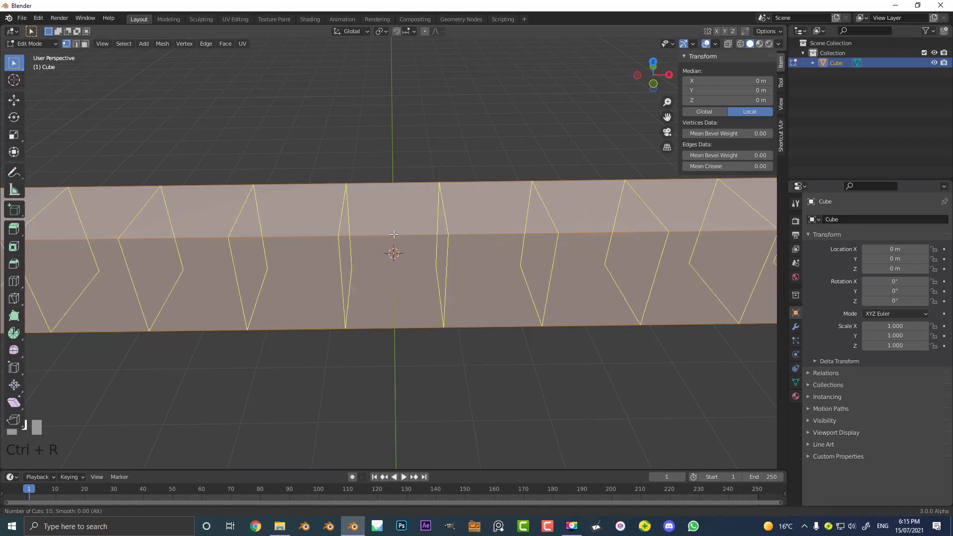
pyautogui.click(395, 234)
pyautogui.rightClick(394, 234)
pyautogui.scroll(-5, 394, 234)
pyautogui.moveTo(394, 234); pyautogui.dragTo(461, 298, button='middle')
pyautogui.press('Tab')
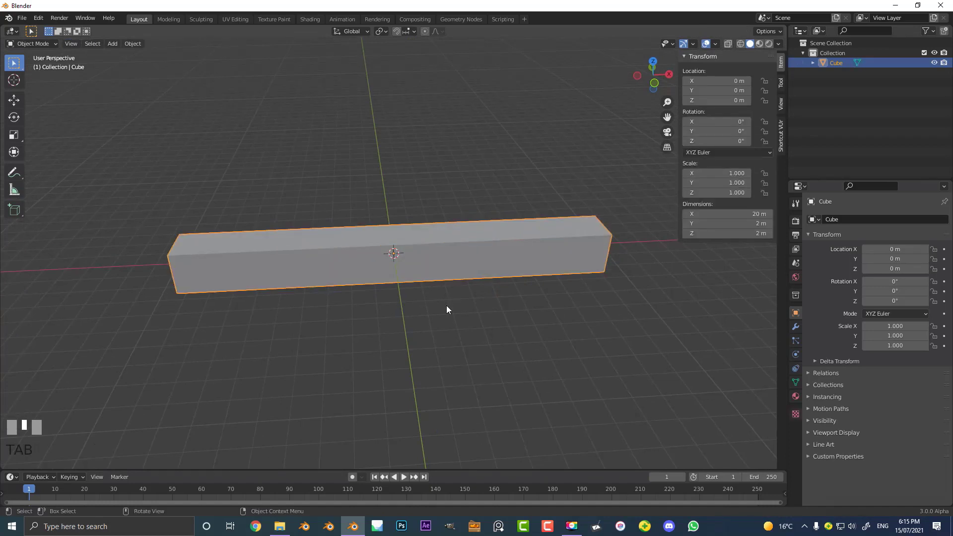
# Step: Add a Bezier curve at the origin from the Shift+A Curve menu
pyautogui.scroll(-1, 395, 294)
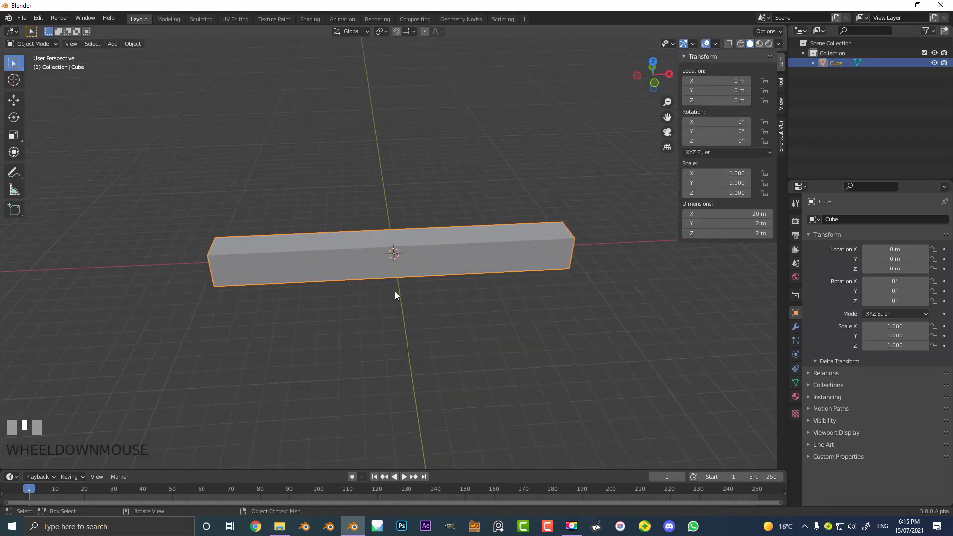
pyautogui.hotkey('shift', 'a')
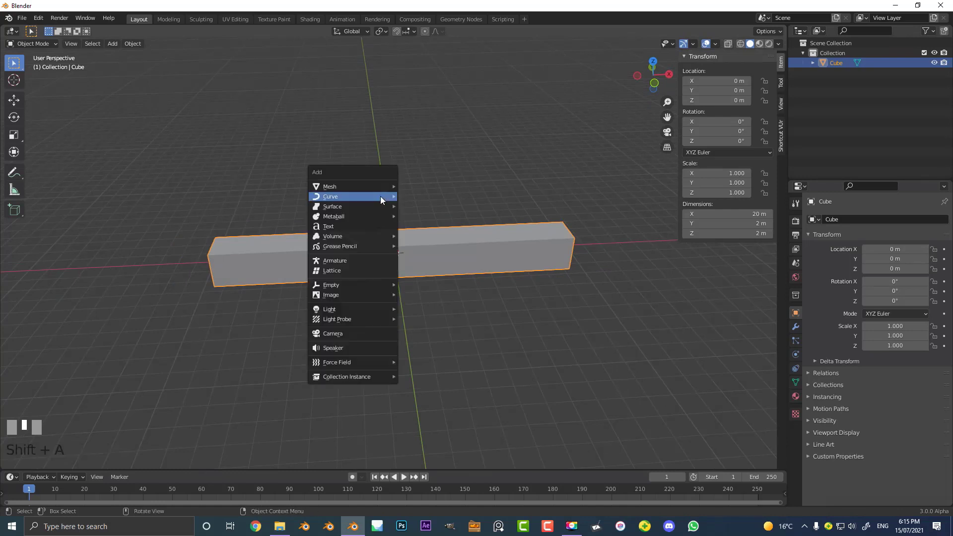
pyautogui.moveTo(330, 186)
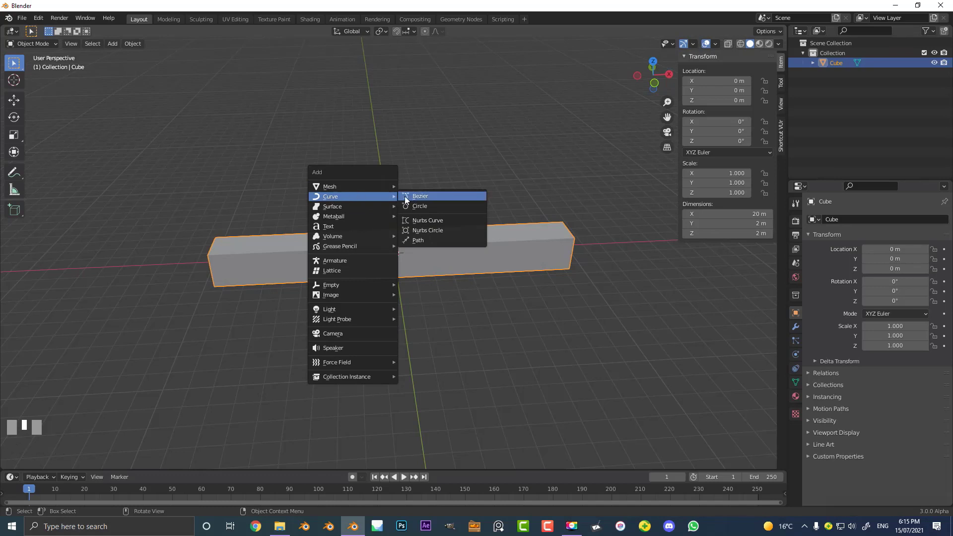
pyautogui.click(415, 198)
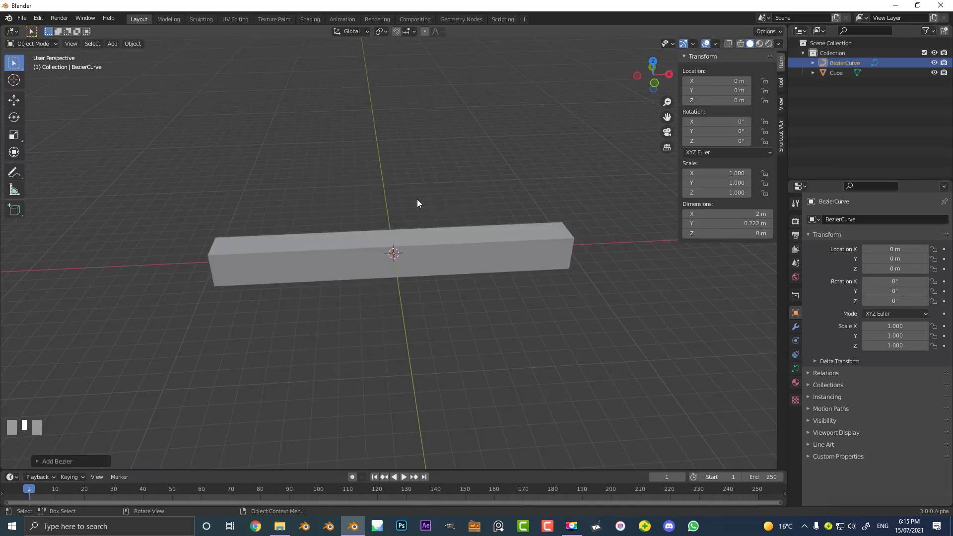
# Step: Switch viewport shading to Wireframe and select the long box
pyautogui.press('z')
pyautogui.click(321, 214)
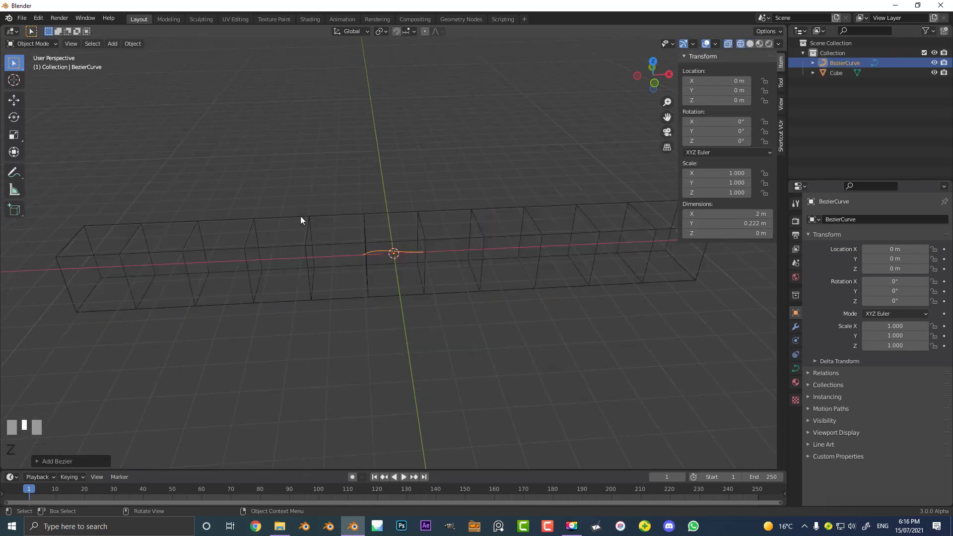
pyautogui.scroll(4, 309, 259)
pyautogui.scroll(-2, 419, 281)
pyautogui.scroll(-1, 411, 274)
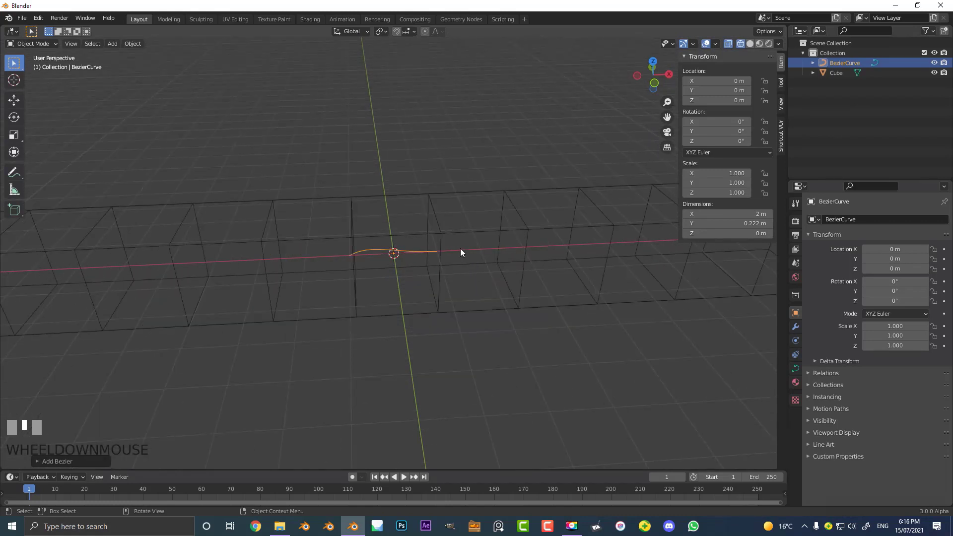
pyautogui.click(479, 232)
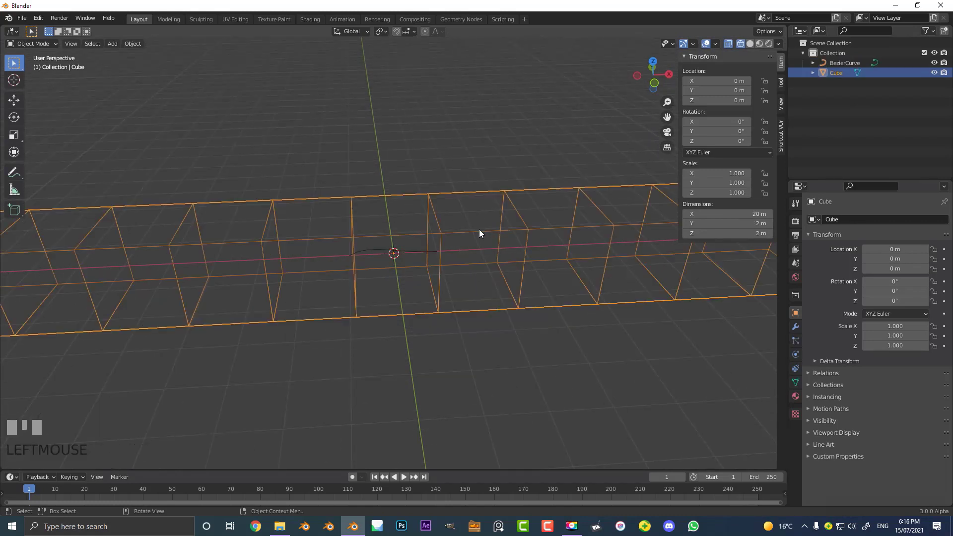
# Step: Scale the box down in two passes to a scale of 0.030
pyautogui.scroll(-2, 496, 278)
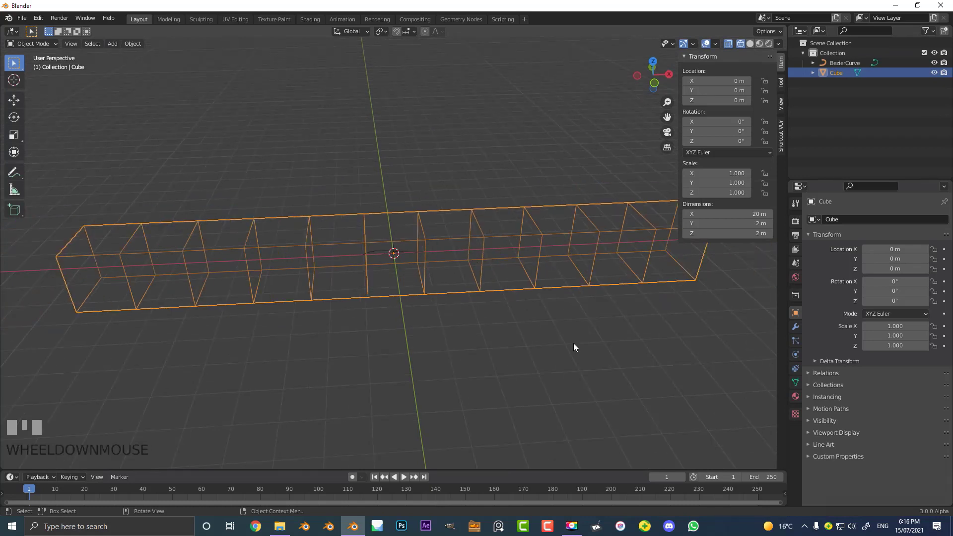
pyautogui.press('s')
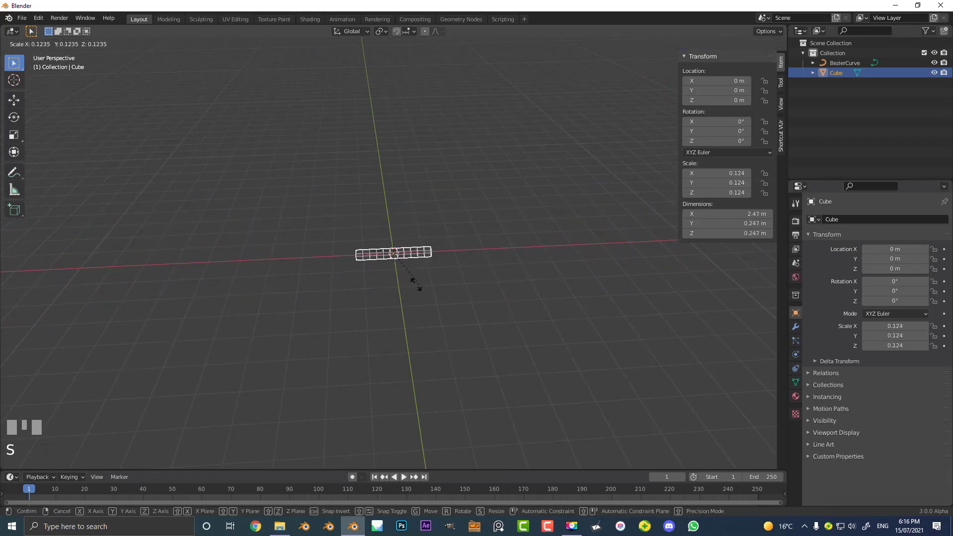
pyautogui.click(410, 288)
pyautogui.scroll(3, 410, 288)
pyautogui.press('s')
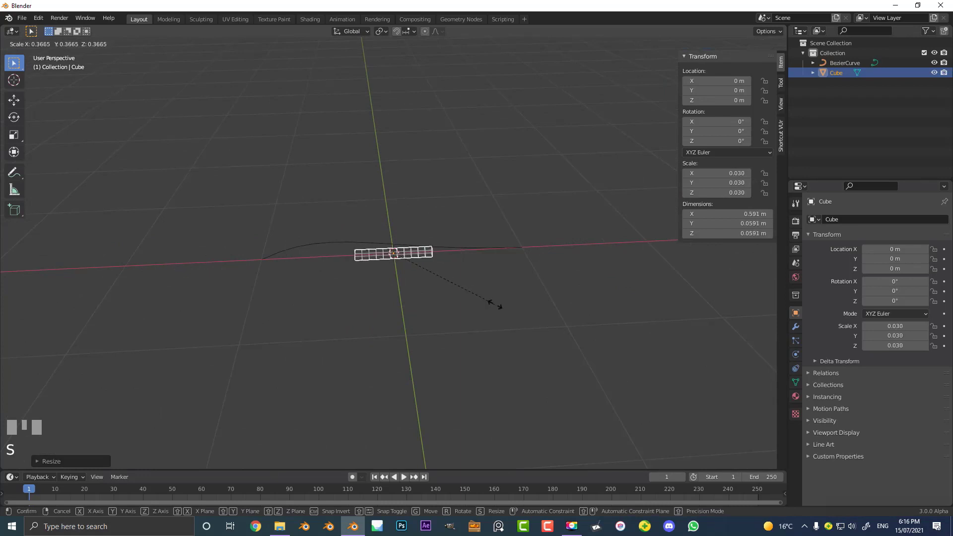
pyautogui.click(495, 305)
pyautogui.scroll(2, 476, 288)
# Step: Return to Solid shading and apply the box's reduced scale
pyautogui.press('z')
pyautogui.click(534, 278)
pyautogui.moveTo(534, 278)
pyautogui.mouseDown(button='middle')
pyautogui.moveTo(454, 272)
pyautogui.moveTo(546, 258)
pyautogui.mouseUp(button='middle')
pyautogui.moveTo(460, 196); pyautogui.dragTo(463, 201, button='middle')
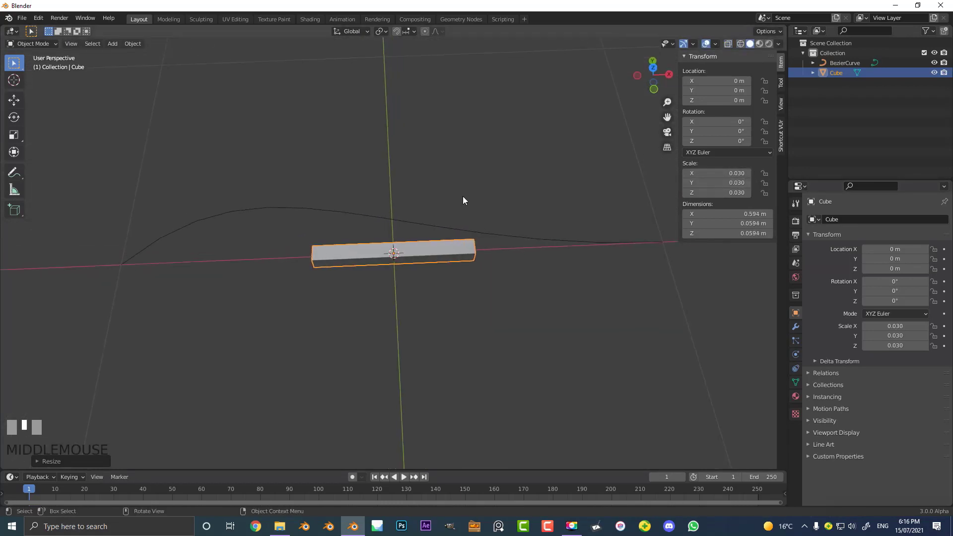
pyautogui.hotkey('ctrl', 'a')
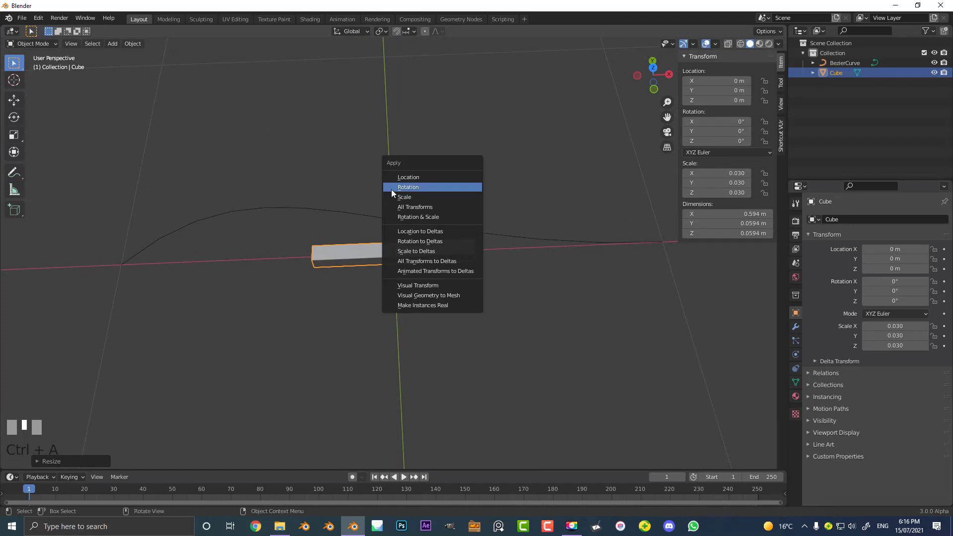
pyautogui.click(433, 199)
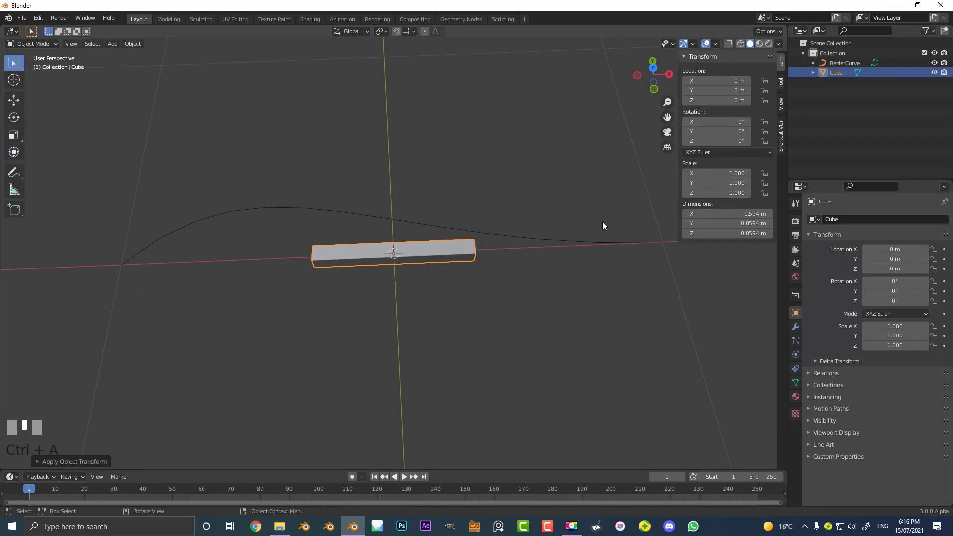
# Step: Add a Deform > Curve modifier to the box and activate its Curve Object eyedropper
pyautogui.click(795, 328)
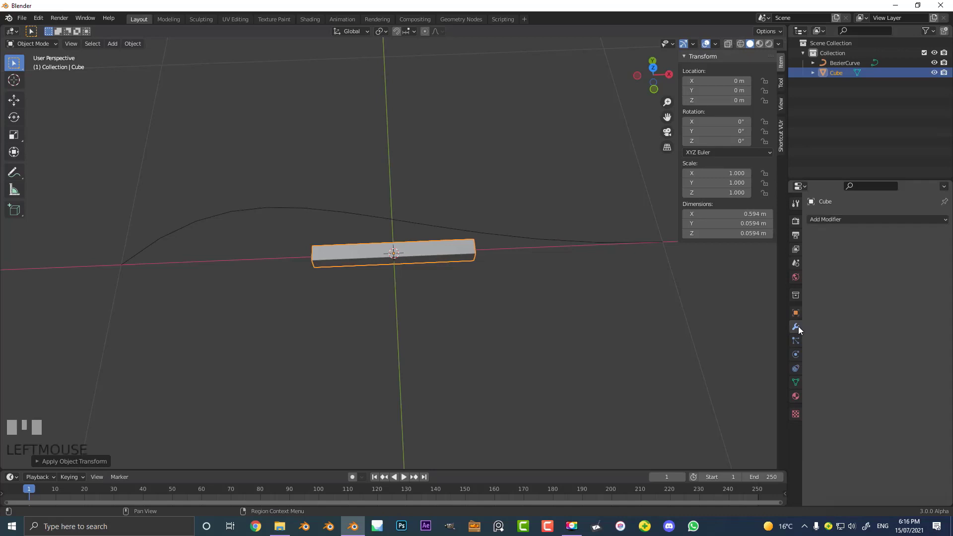
pyautogui.click(823, 219)
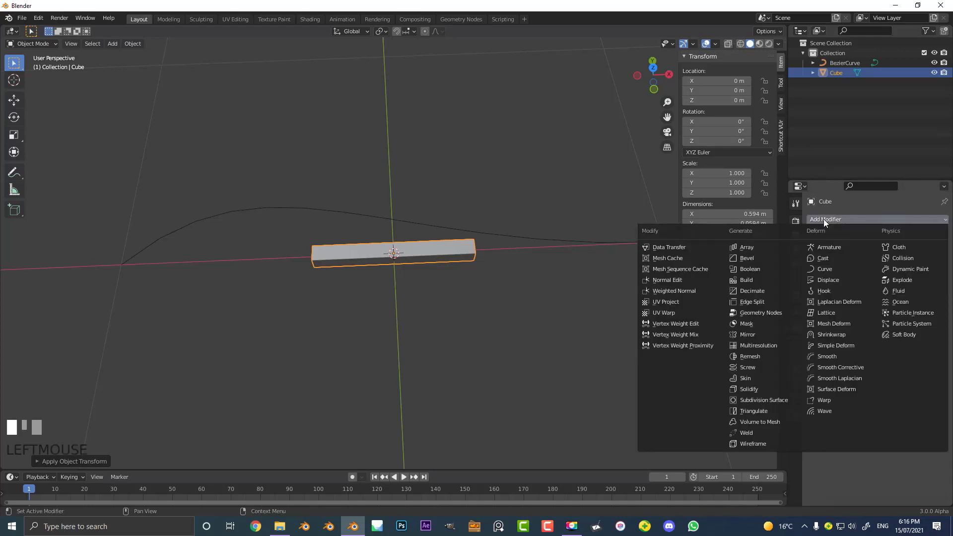
pyautogui.click(845, 270)
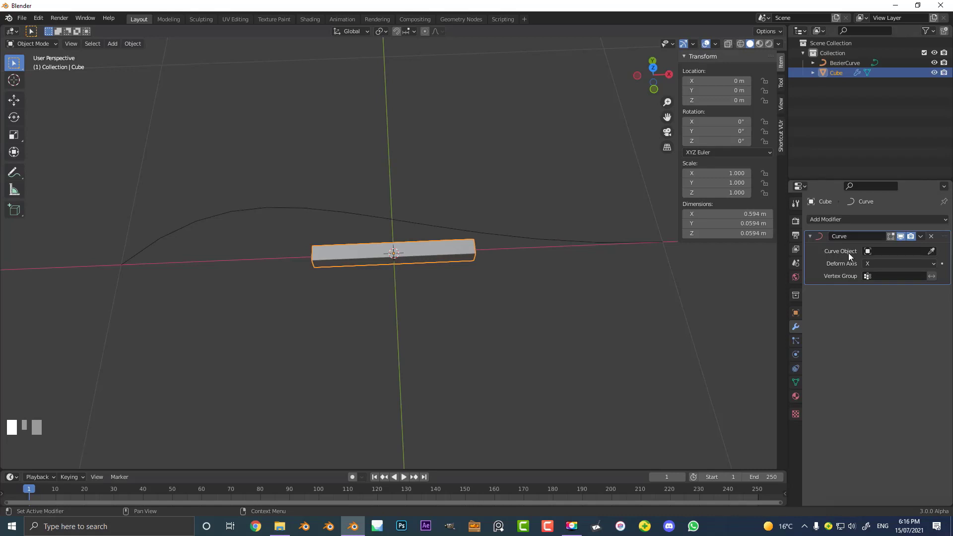
pyautogui.click(932, 251)
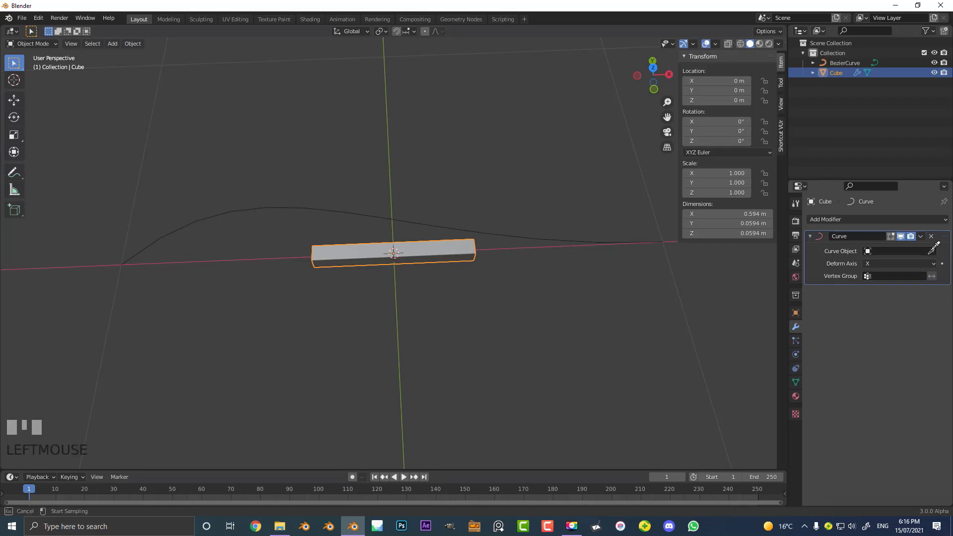
# Step: Pick BezierCurve as the modifier target, then test a move and cancel it
pyautogui.click(323, 211)
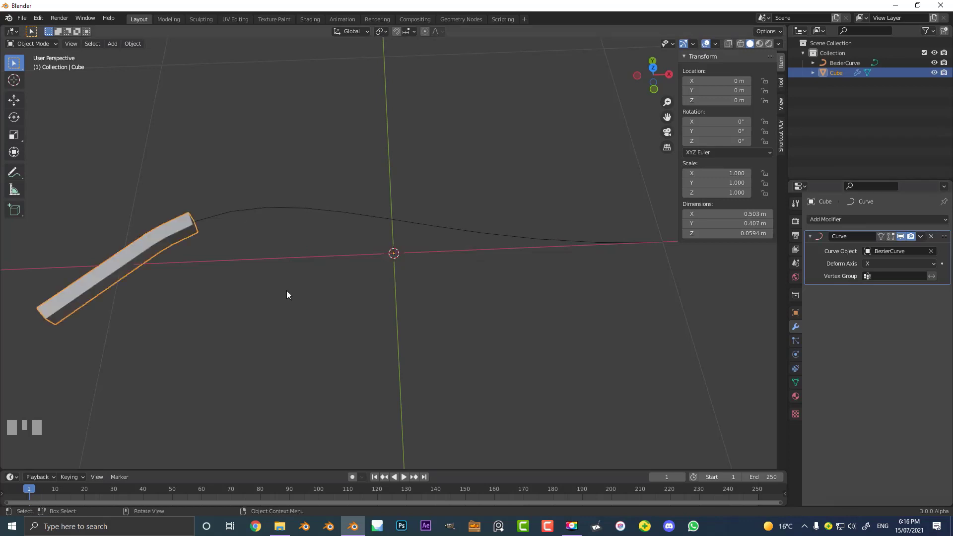
pyautogui.scroll(-3, 372, 298)
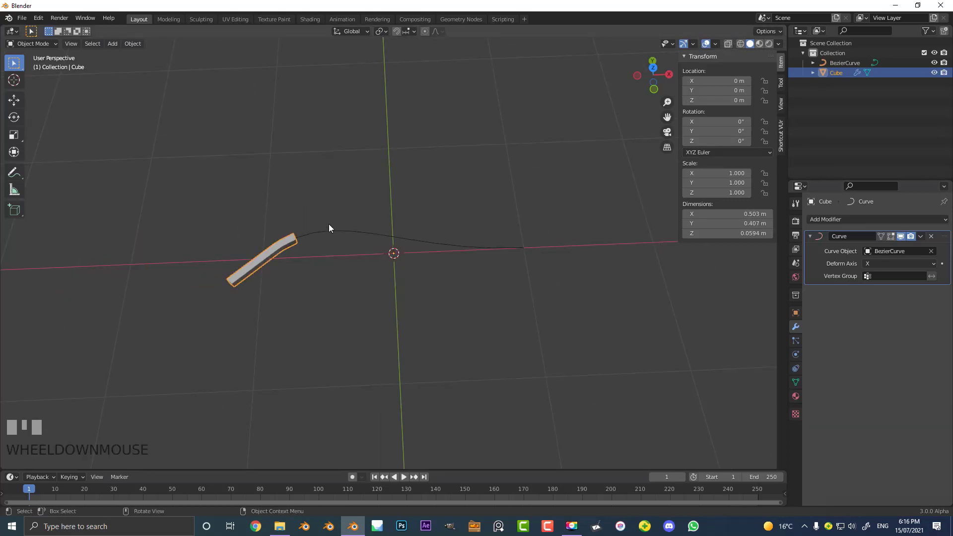
pyautogui.press('g')
pyautogui.rightClick(401, 203)
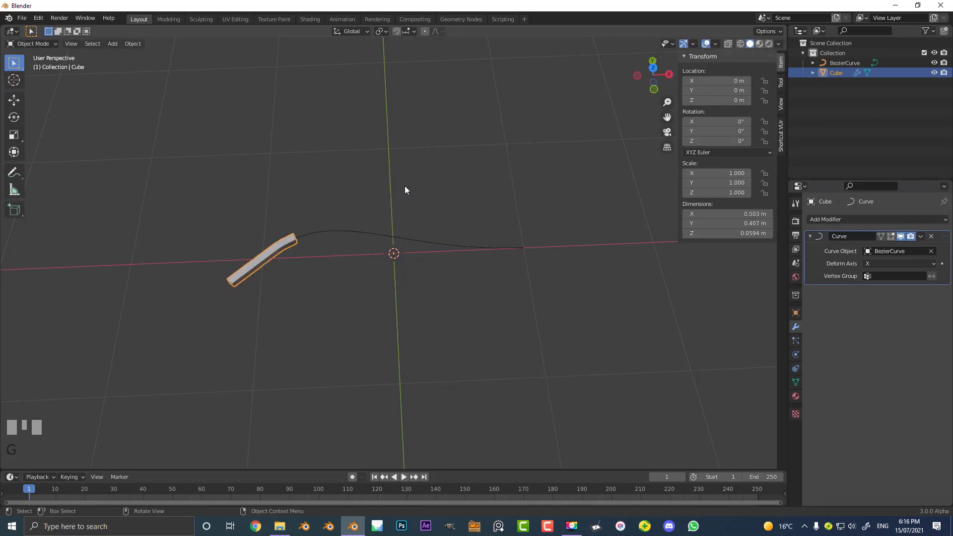
pyautogui.moveTo(408, 345); pyautogui.dragTo(321, 247, button='middle')
pyautogui.scroll(2, 321, 247)
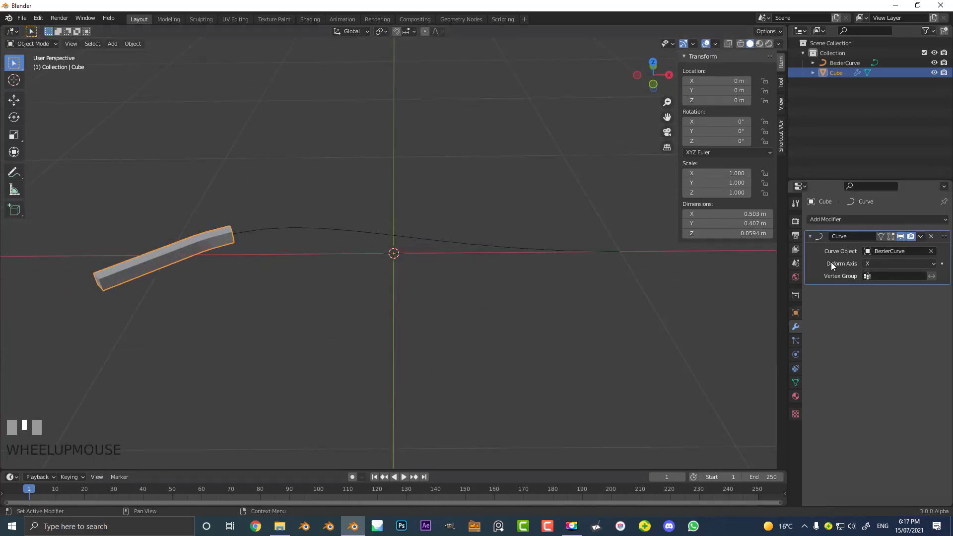
# Step: Keep X as the Deform Axis and start moving the box along X
pyautogui.click(877, 264)
pyautogui.click(877, 276)
pyautogui.press('g')
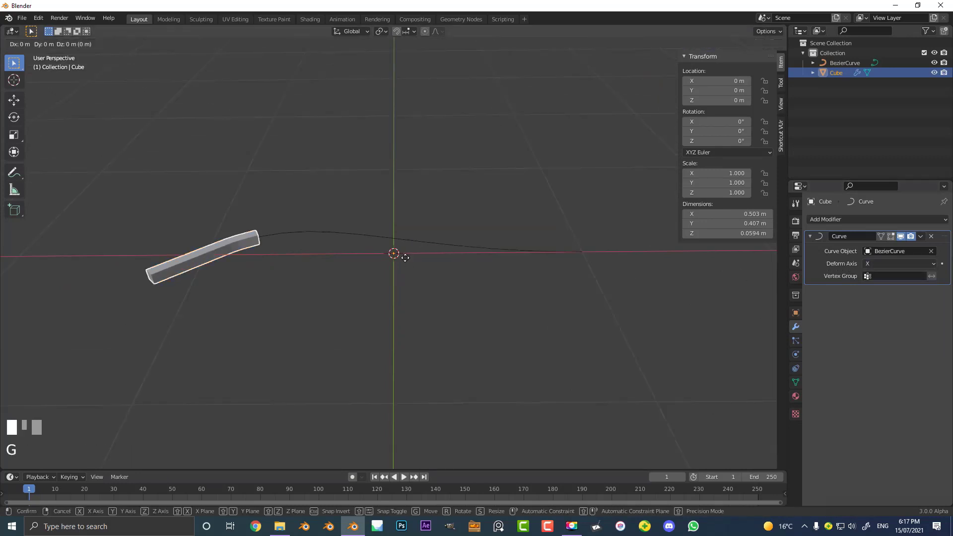
pyautogui.press('x')
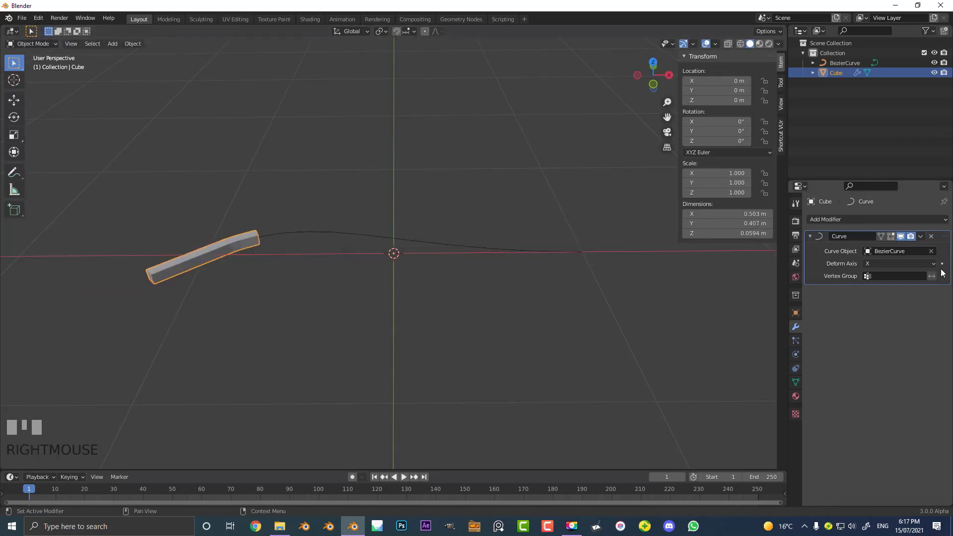
# Step: Set the Deform Axis to -X and test an X move, cancelling back to 0 m
pyautogui.click(880, 267)
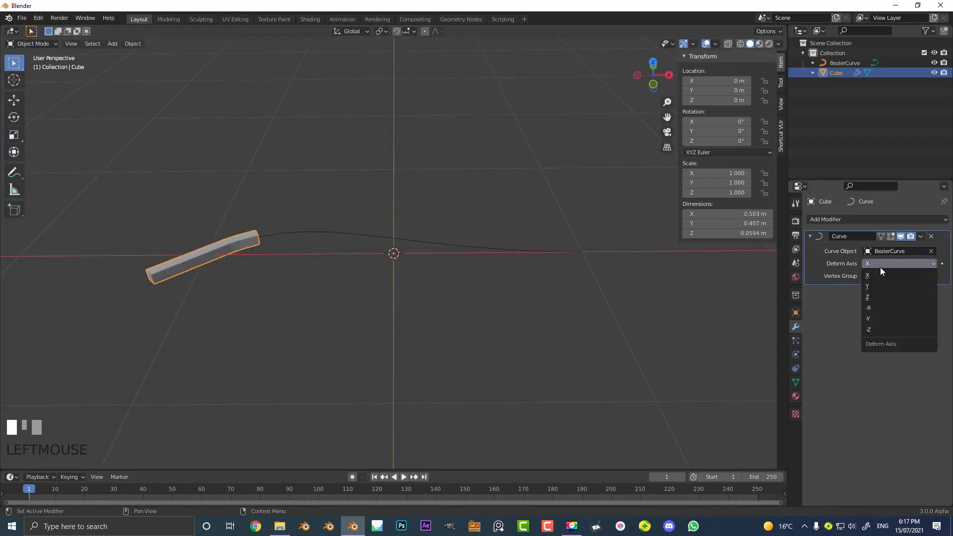
pyautogui.click(876, 308)
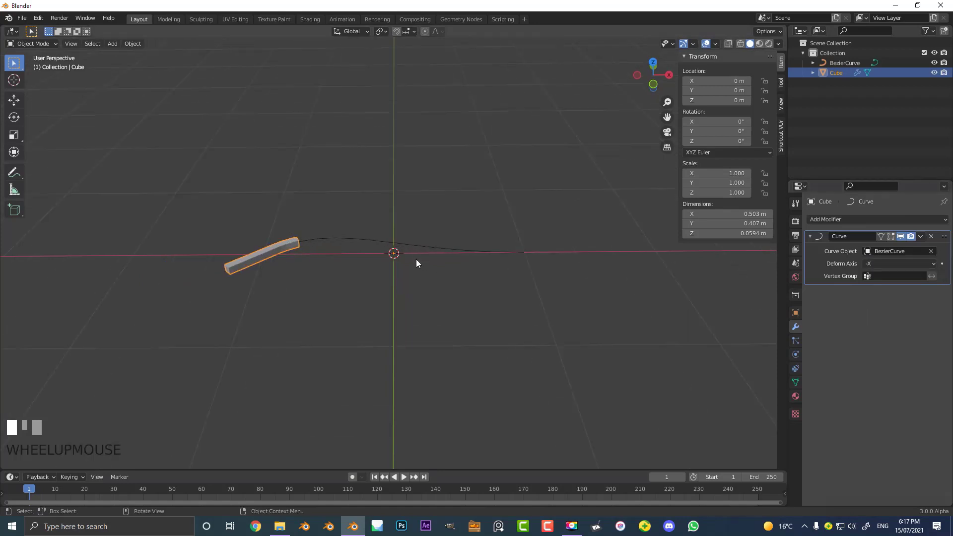
pyautogui.press('g')
pyautogui.press('x')
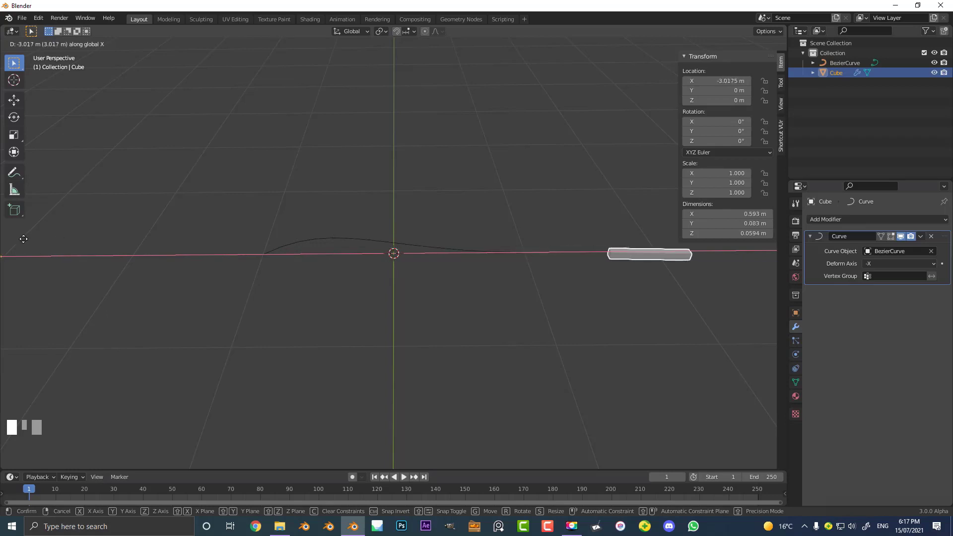
pyautogui.rightClick(196, 236)
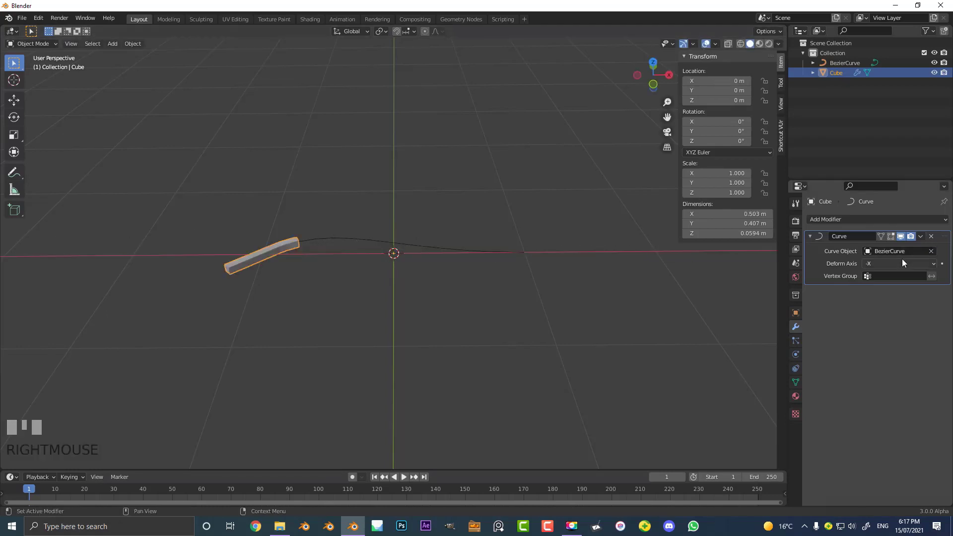
# Step: Switch the Deform Axis to Y and test X and Y moves, cancelling each
pyautogui.click(895, 262)
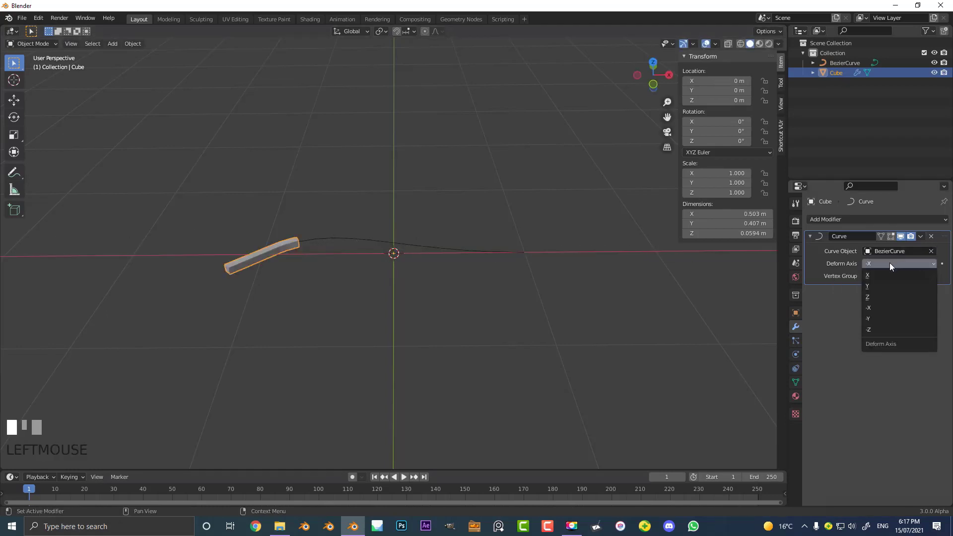
pyautogui.click(880, 288)
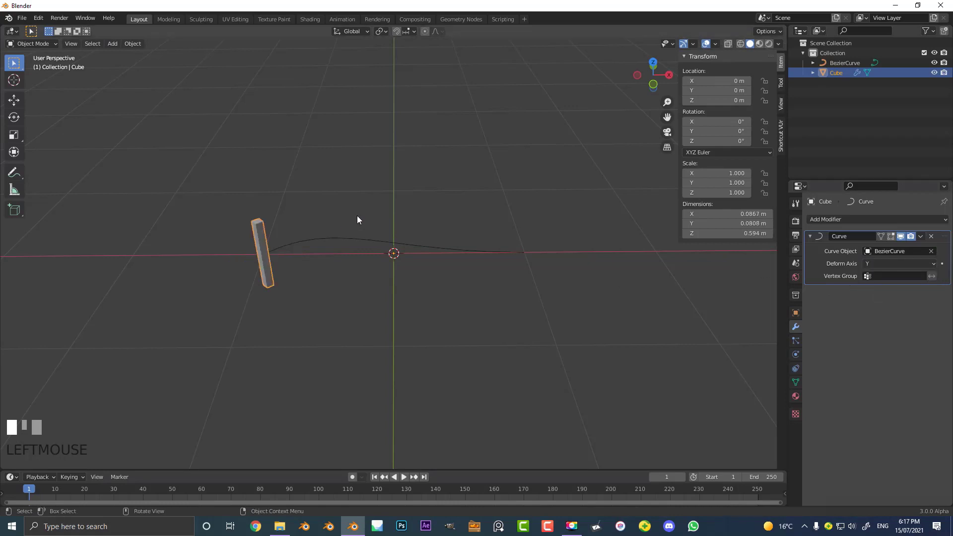
pyautogui.moveTo(356, 215); pyautogui.dragTo(396, 275, button='middle')
pyautogui.press('g')
pyautogui.press('x')
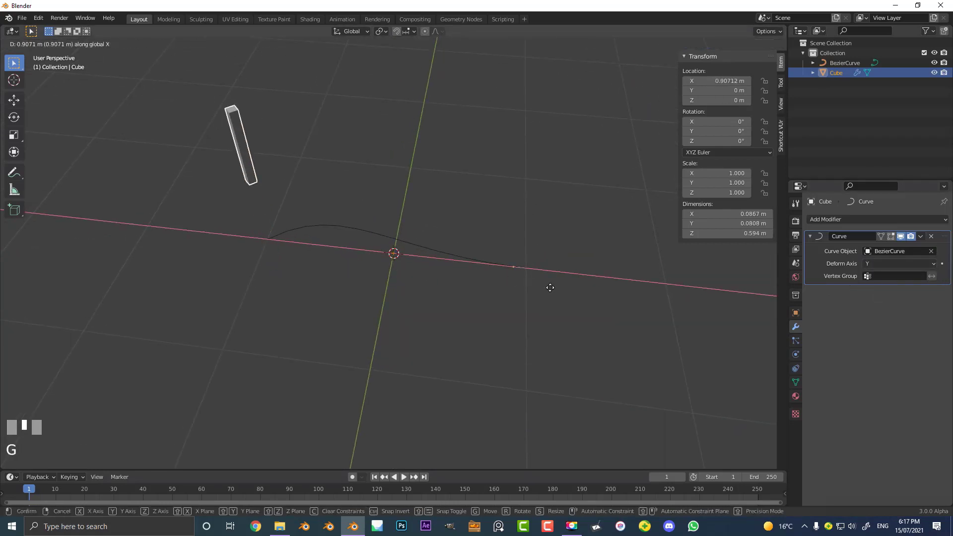
pyautogui.rightClick(403, 251)
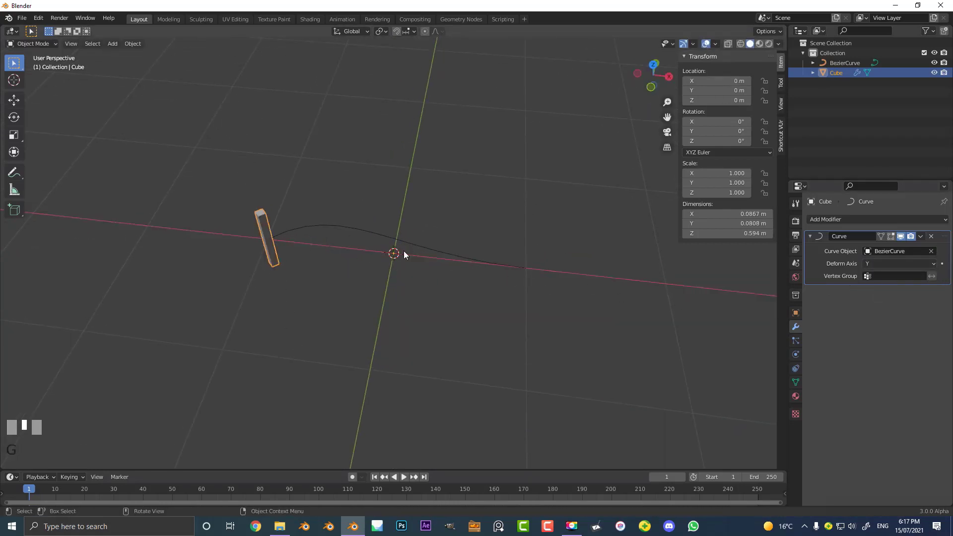
pyautogui.press('g')
pyautogui.press('y')
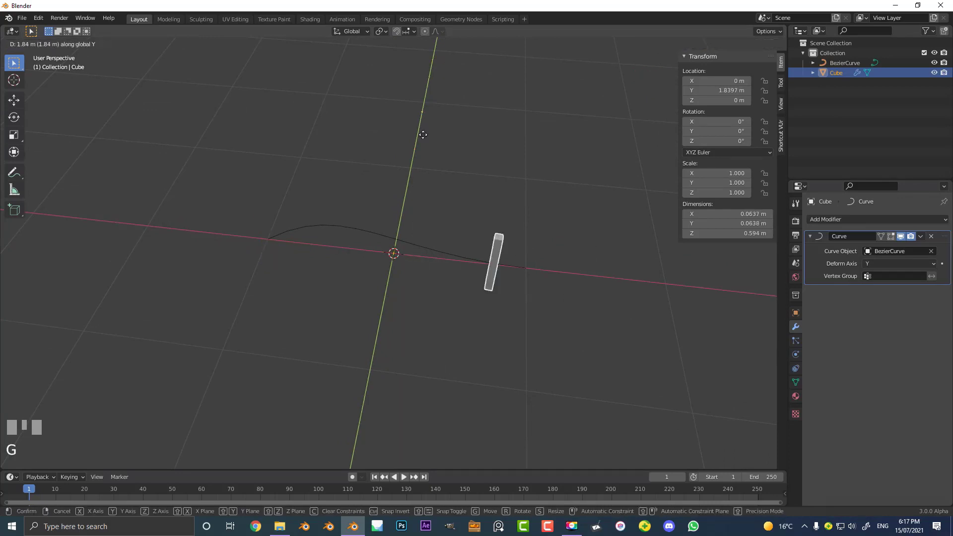
pyautogui.rightClick(413, 220)
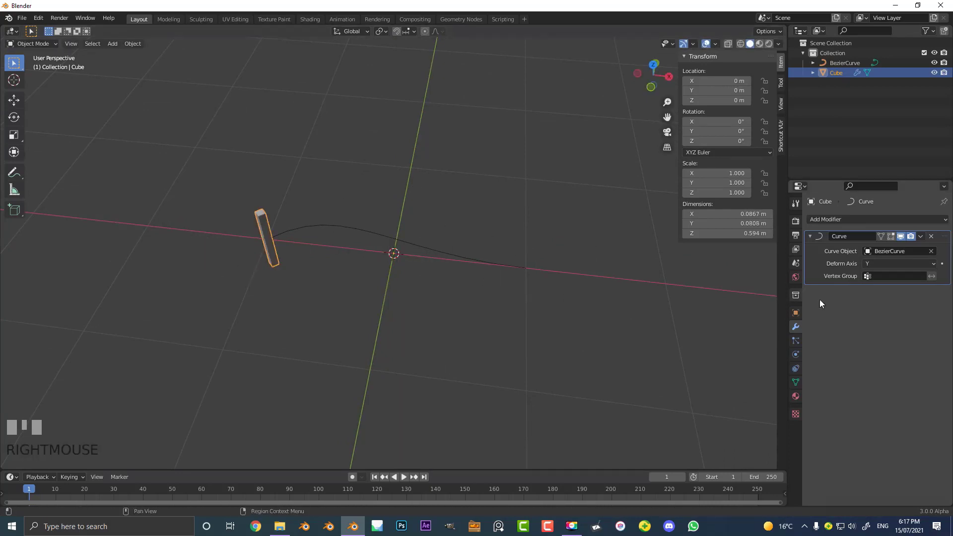
# Step: Set the Deform Axis back to X and orbit around the bent strip
pyautogui.click(880, 263)
pyautogui.click(874, 275)
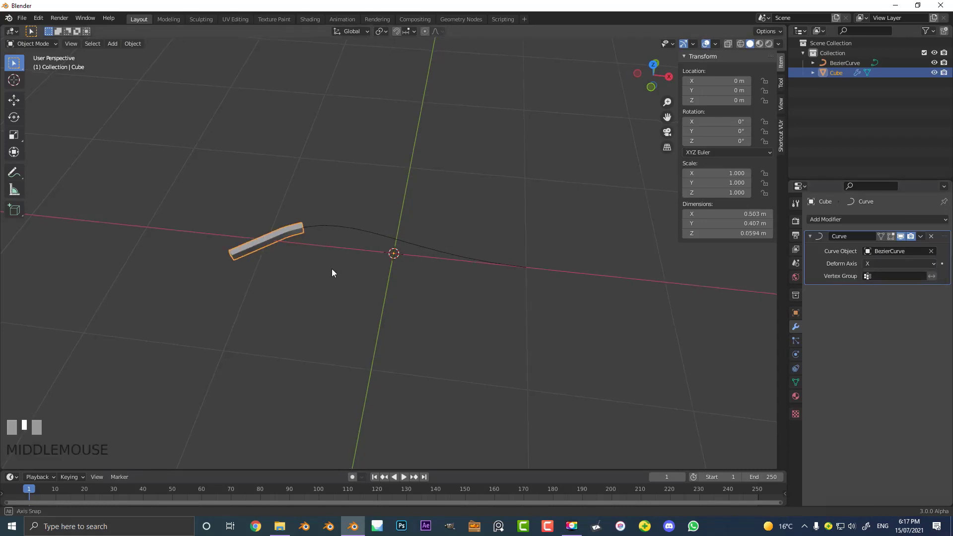
pyautogui.moveTo(331, 269); pyautogui.dragTo(164, 280, button='middle')
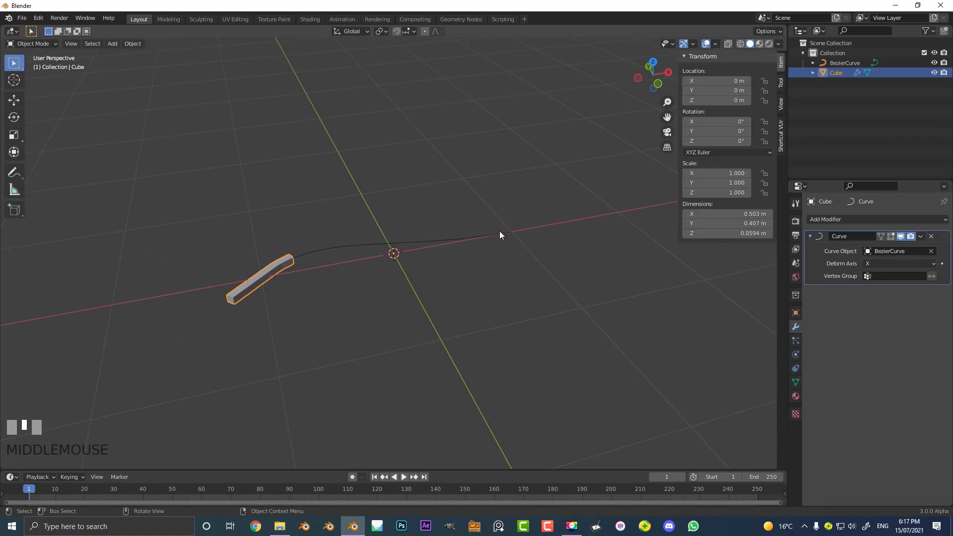
pyautogui.moveTo(256, 282); pyautogui.dragTo(549, 251, button='middle')
pyautogui.scroll(-3, 666, 267)
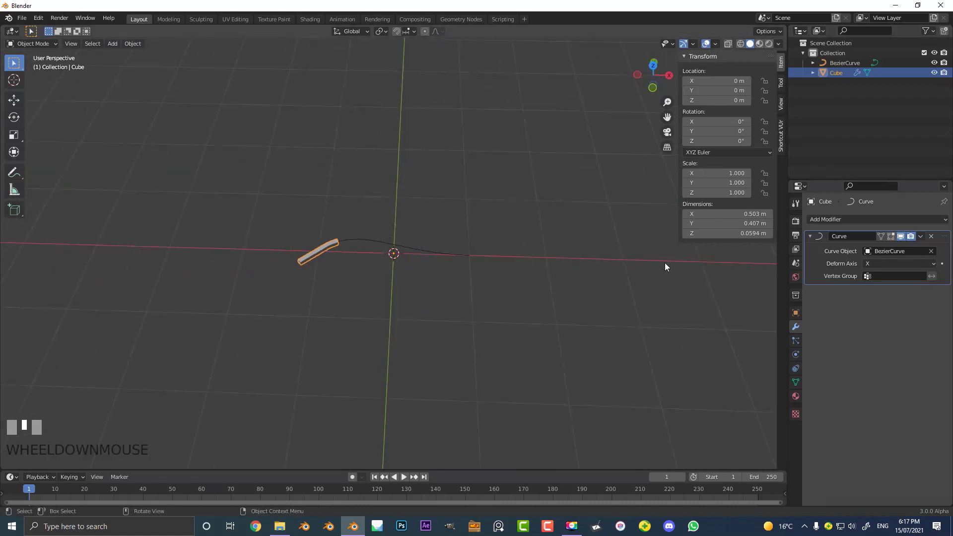
pyautogui.scroll(1, 266, 248)
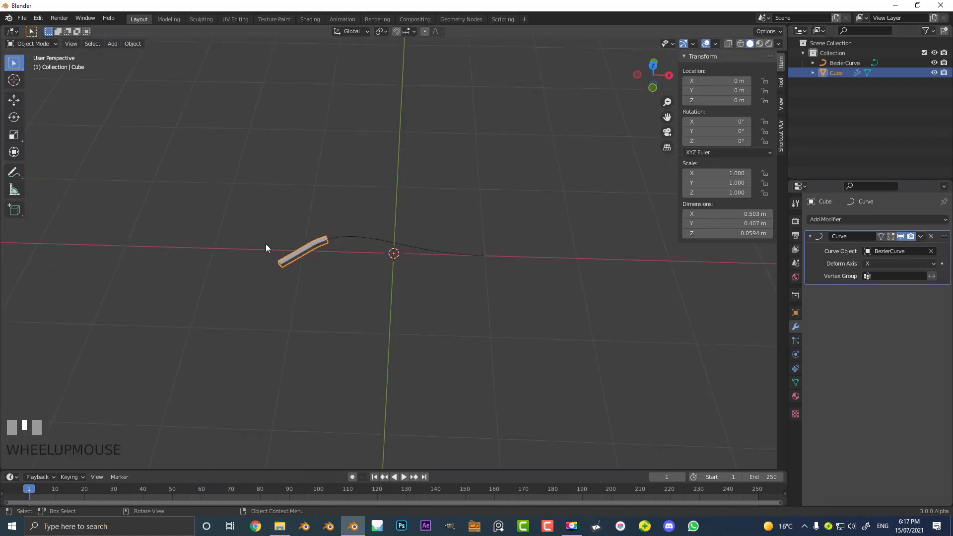
# Step: Edit the Bezier curve in Wireframe and select its middle control point, cancelling a trial move
pyautogui.click(371, 234)
pyautogui.scroll(1, 362, 219)
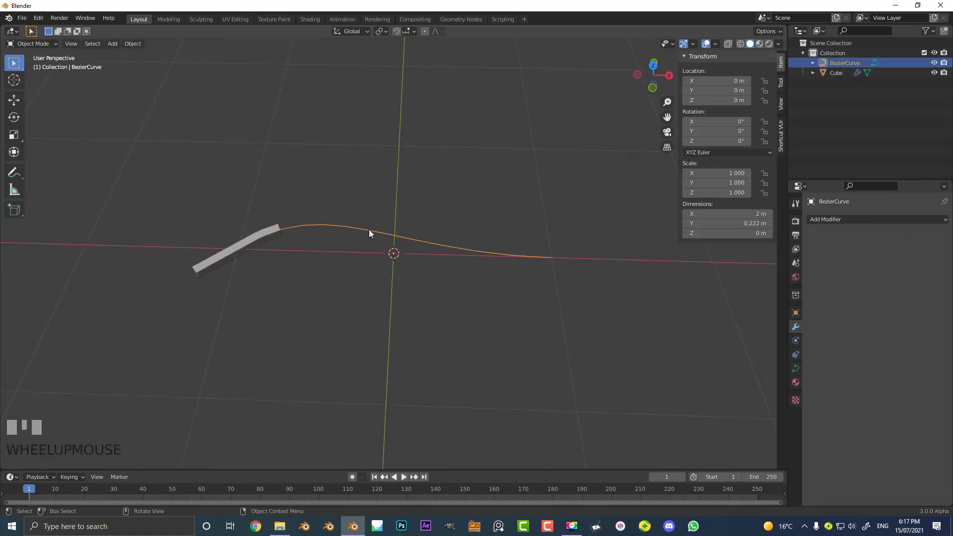
pyautogui.press('Tab')
pyautogui.press('z')
pyautogui.click(315, 255)
pyautogui.moveTo(591, 342)
pyautogui.mouseDown()
pyautogui.moveTo(466, 176)
pyautogui.moveTo(444, 169)
pyautogui.mouseUp()
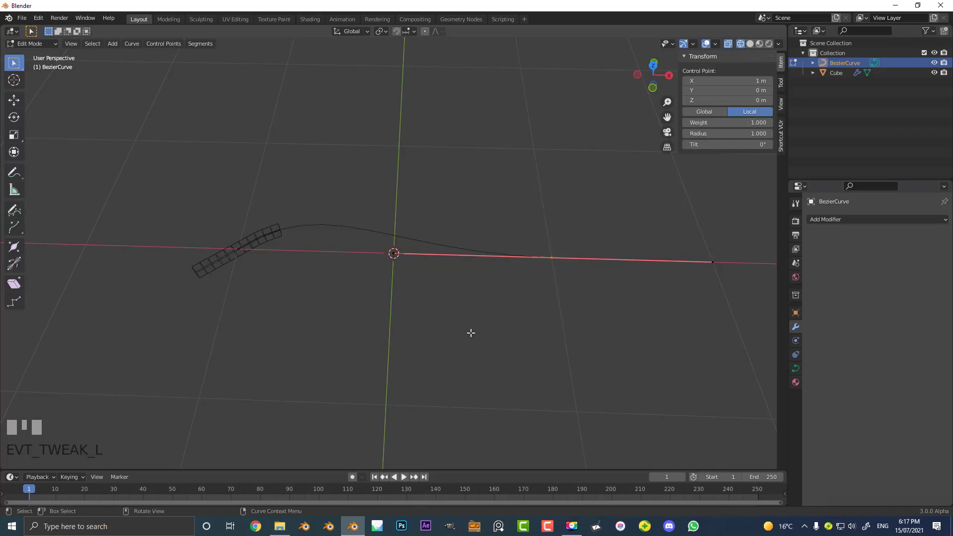
pyautogui.moveTo(599, 310); pyautogui.dragTo(517, 195)
pyautogui.press('g')
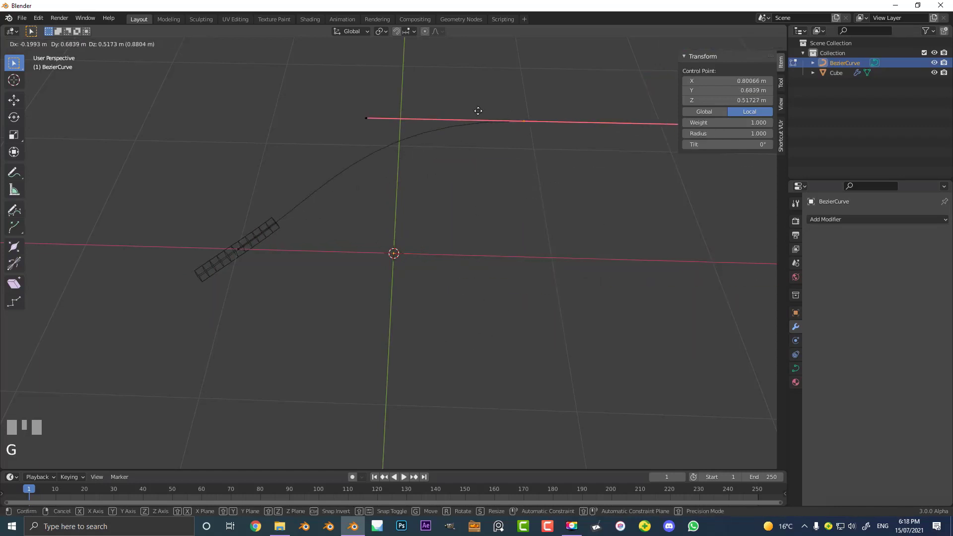
pyautogui.rightClick(503, 250)
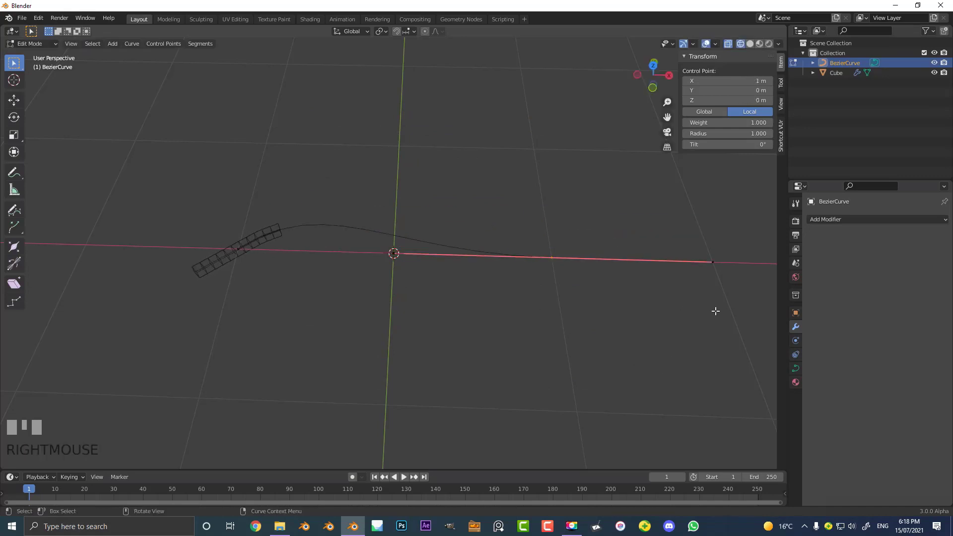
# Step: Select a handle end and the curve's end point, trying moves and cancelling them
pyautogui.moveTo(722, 305); pyautogui.dragTo(680, 204)
pyautogui.press('g')
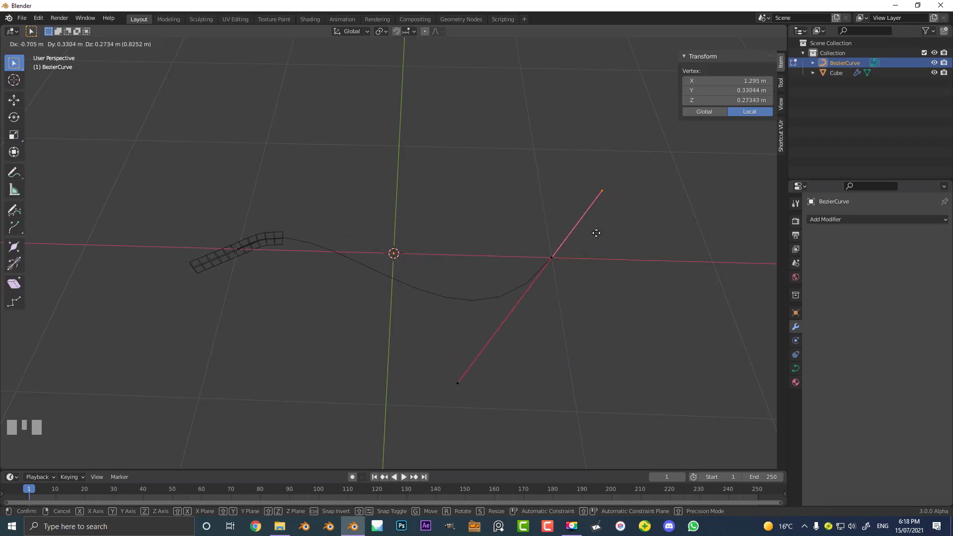
pyautogui.rightClick(591, 258)
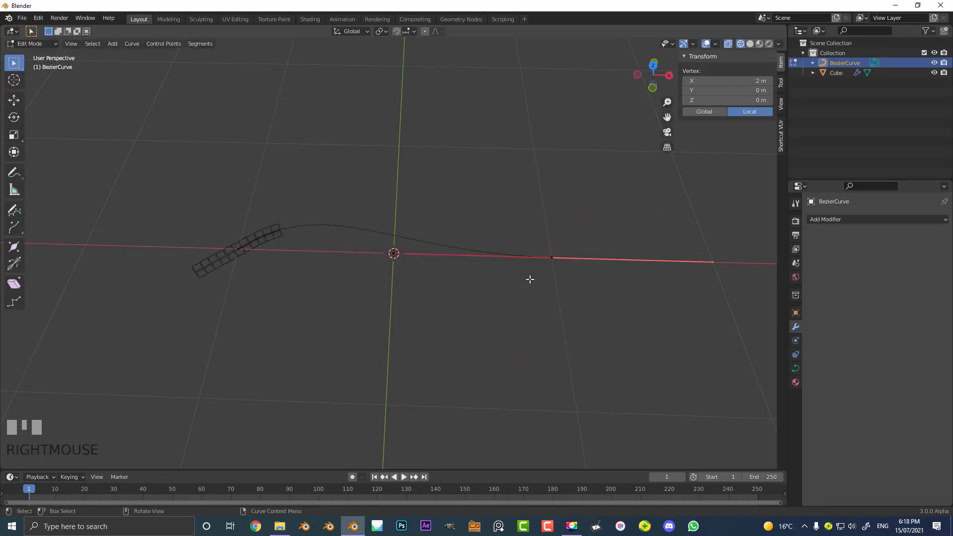
pyautogui.moveTo(584, 298); pyautogui.dragTo(527, 188)
pyautogui.moveTo(569, 254); pyautogui.dragTo(564, 251, button='middle')
pyautogui.press('g')
pyautogui.rightClick(507, 200)
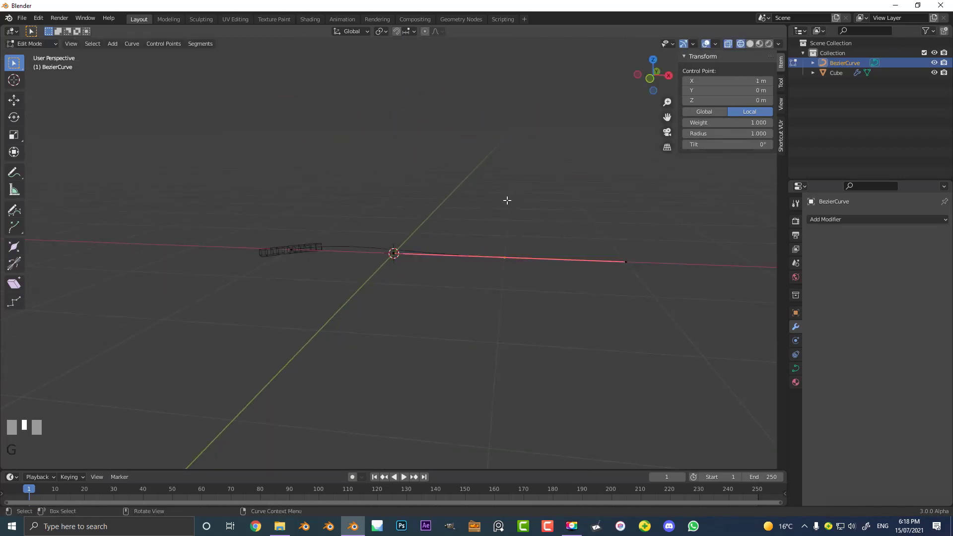
# Step: In top view, extrude a new point from the curve's end and rotate its handle
pyautogui.press('KP_7')
pyautogui.press('e')
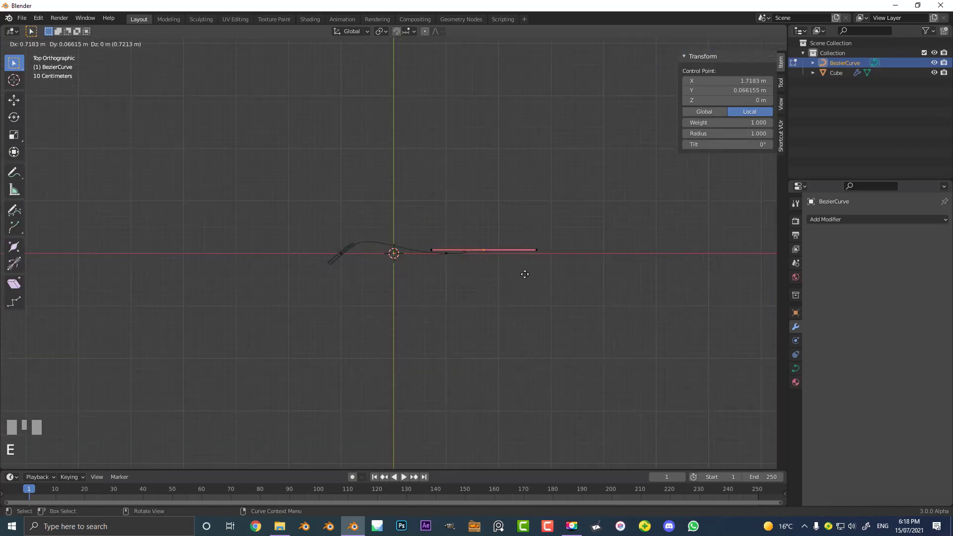
pyautogui.click(528, 184)
pyautogui.press('r')
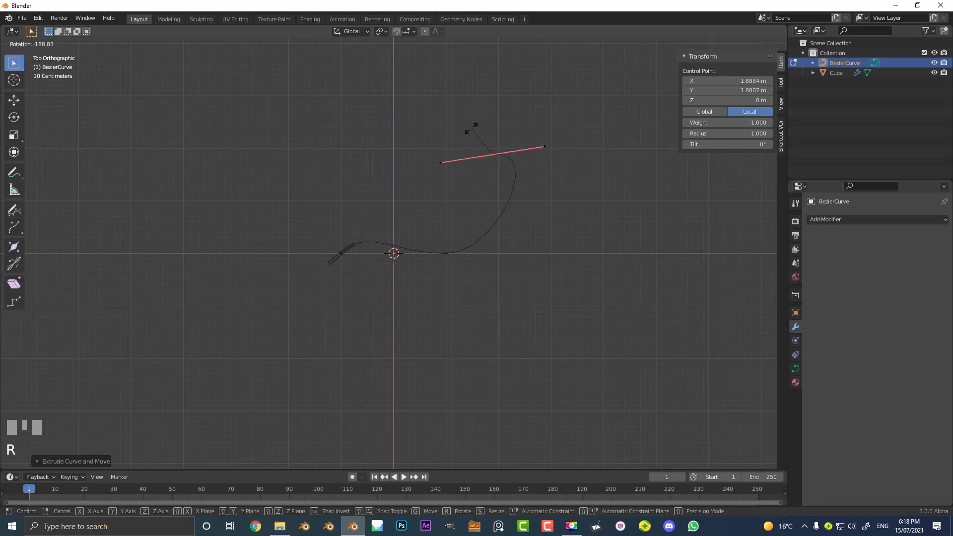
pyautogui.click(474, 130)
pyautogui.scroll(6, 249, 209)
# Step: Rotate the curve's starting handle level, then leave Edit Mode
pyautogui.moveTo(271, 285); pyautogui.dragTo(202, 217)
pyautogui.keyDown('shift'); pyautogui.moveTo(255, 274); pyautogui.dragTo(472, 247, button='middle'); pyautogui.keyUp('shift')
pyautogui.scroll(2, 472, 246)
pyautogui.press('r')
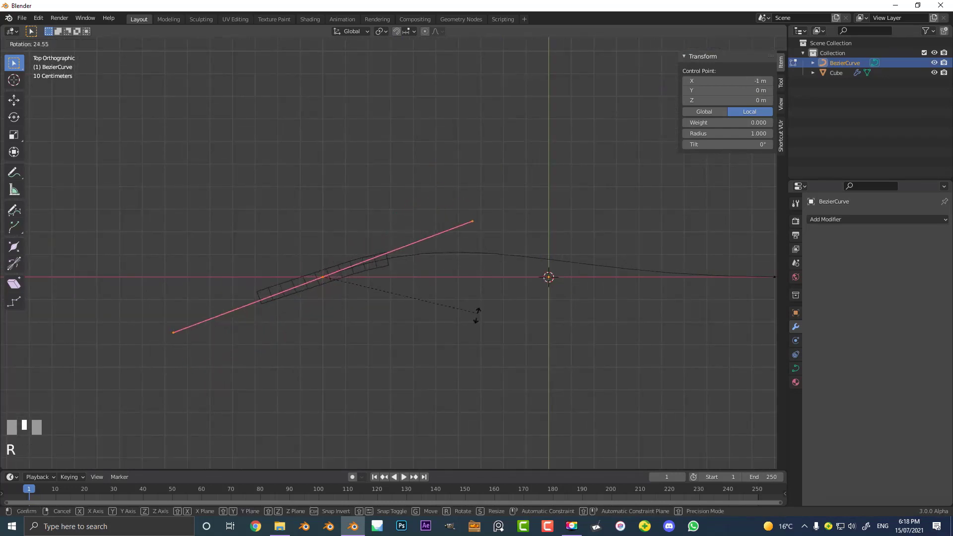
pyautogui.click(453, 366)
pyautogui.moveTo(453, 366); pyautogui.dragTo(466, 263, button='middle')
pyautogui.press('Tab')
pyautogui.scroll(3, 546, 272)
pyautogui.scroll(-4, 596, 285)
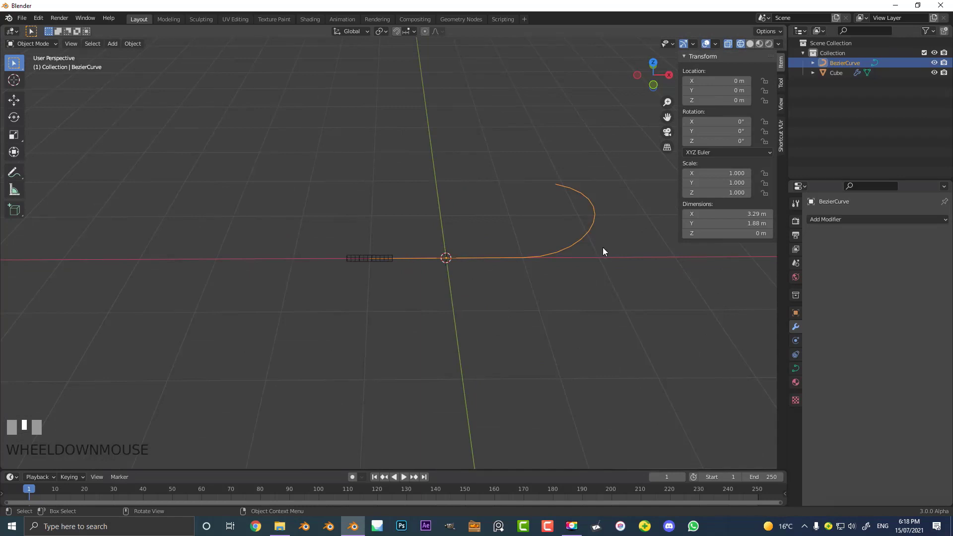
pyautogui.scroll(3, 611, 258)
pyautogui.click(353, 255)
pyautogui.scroll(3, 338, 306)
pyautogui.scroll(-4, 328, 273)
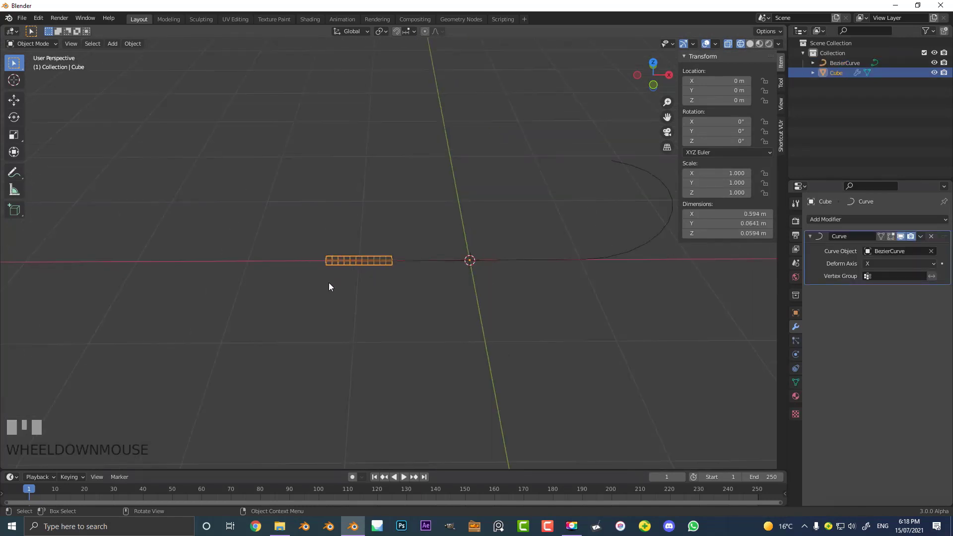
pyautogui.scroll(-4, 328, 283)
pyautogui.press('g')
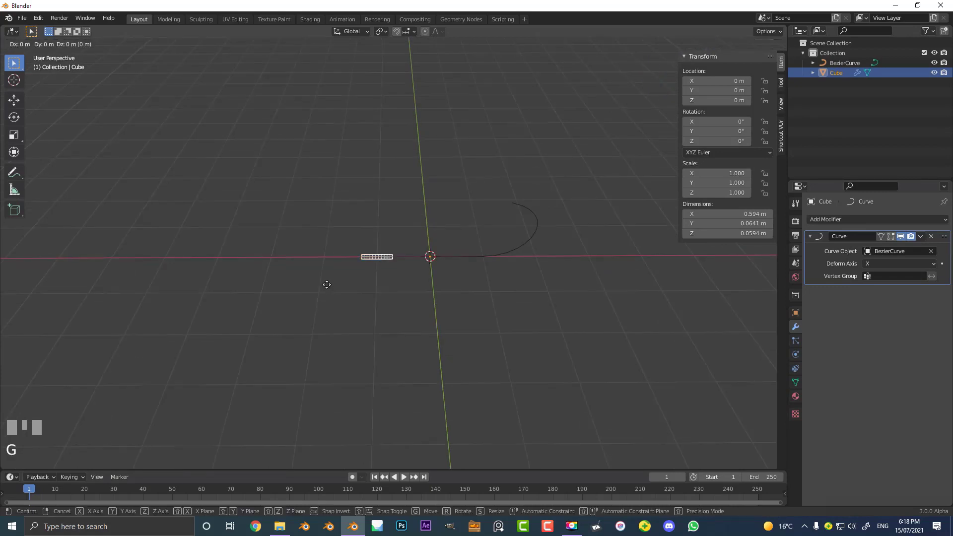
pyautogui.press('x')
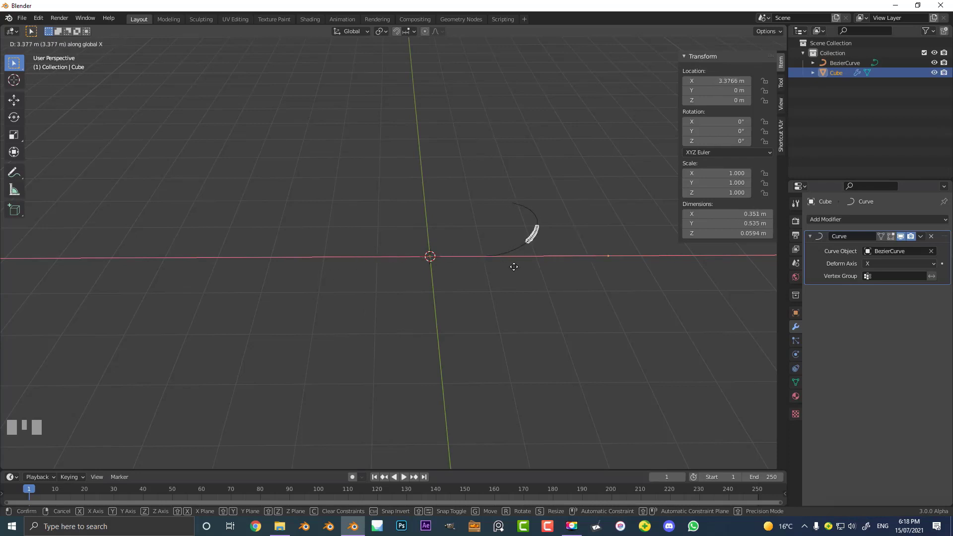
# Step: Cancel the strip's move so it returns to 0 m, then preview the deformed cube in Object Mode
pyautogui.press('Escape')
pyautogui.scroll(3, 387, 257)
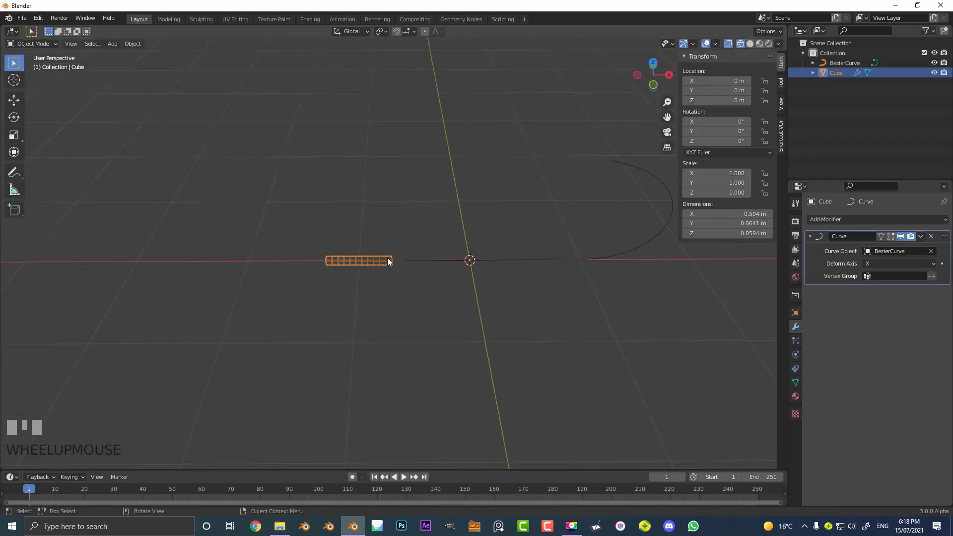
pyautogui.scroll(2, 377, 262)
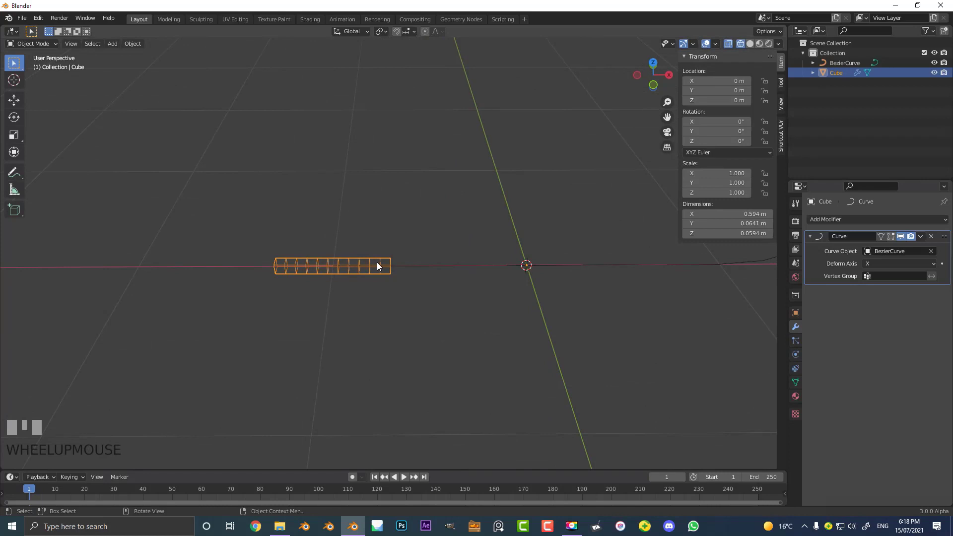
pyautogui.scroll(2, 356, 252)
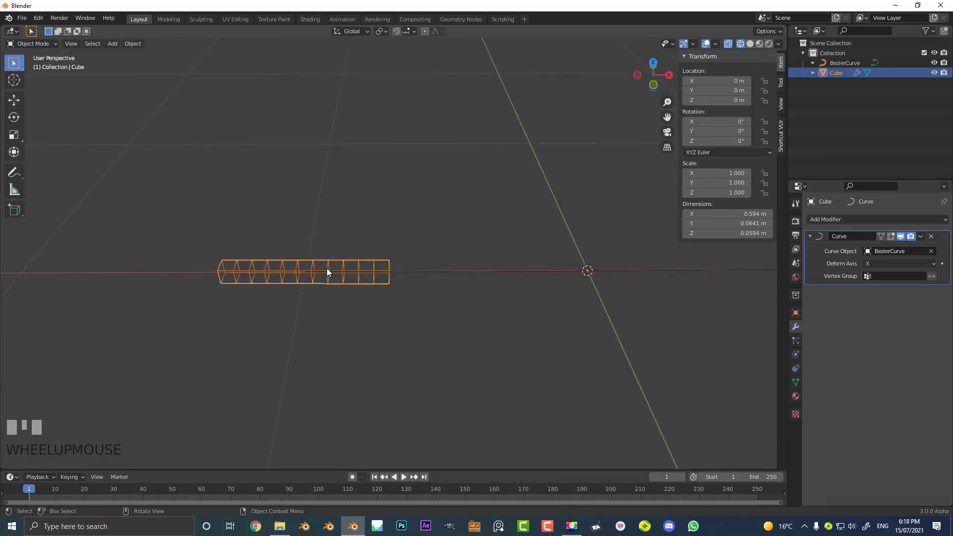
pyautogui.press('Tab')
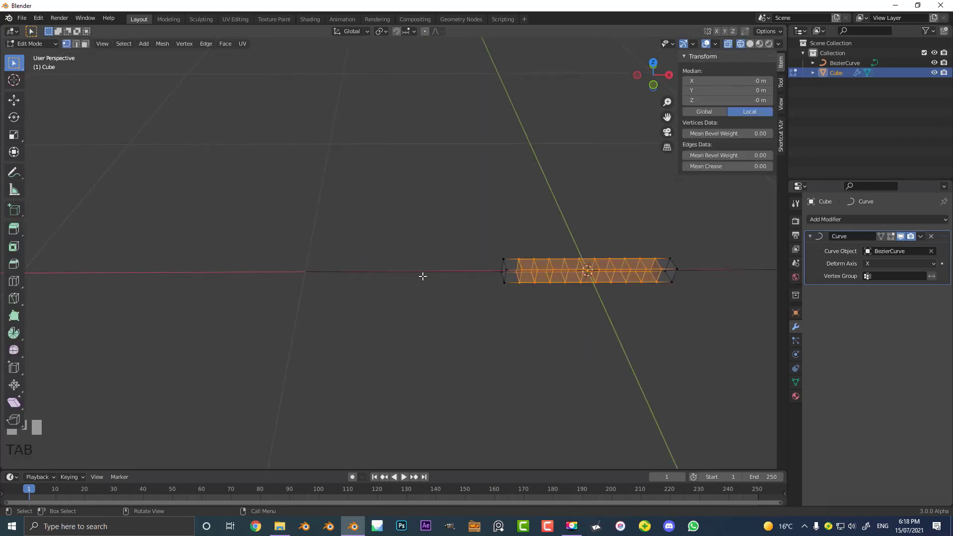
pyautogui.press('Tab')
pyautogui.press('Tab')
pyautogui.press('Tab')
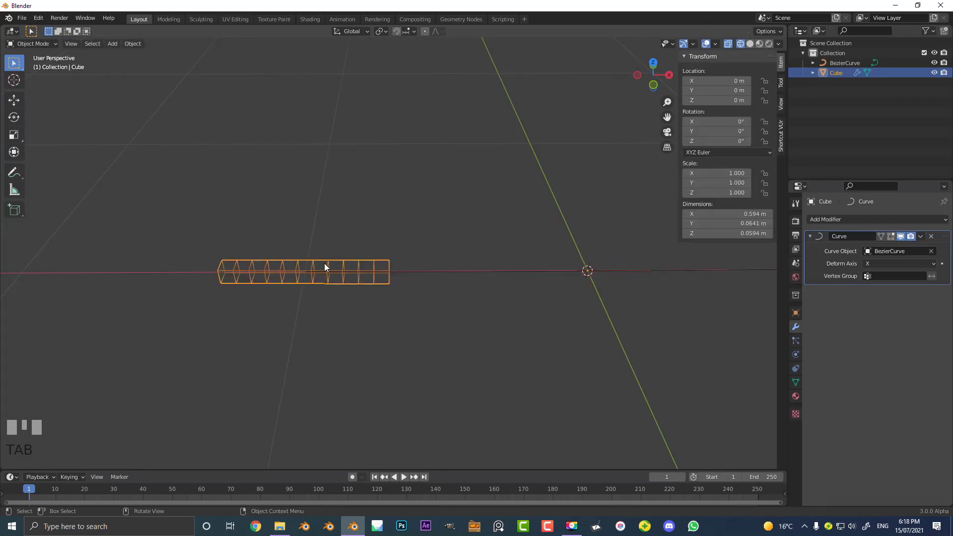
# Step: Switch to top orthographic view and select the BezierCurve
pyautogui.press('KP_7')
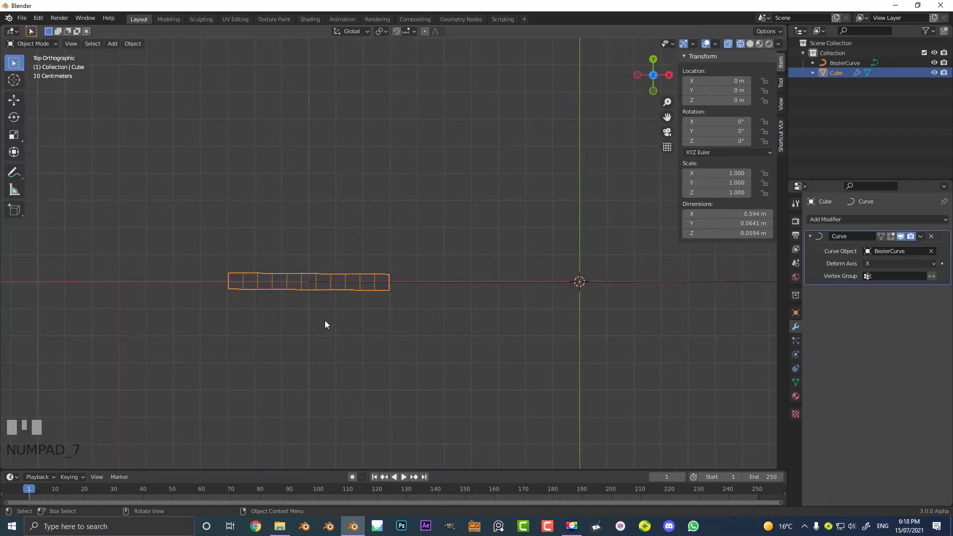
pyautogui.scroll(-4, 450, 278)
pyautogui.scroll(2, 346, 276)
pyautogui.click(382, 259)
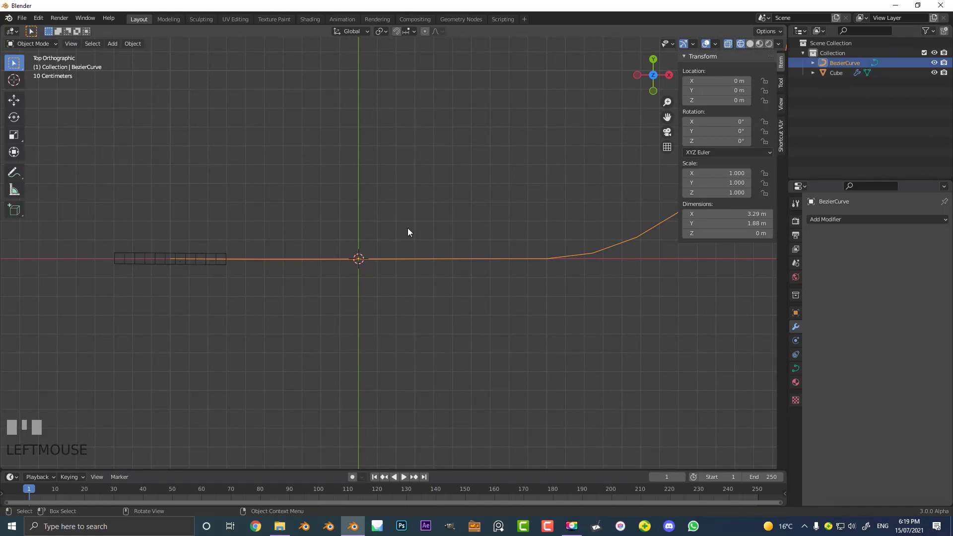
# Step: In curve Edit Mode, select all control points and move them about 1 m along X
pyautogui.scroll(-3, 387, 274)
pyautogui.press('g')
pyautogui.rightClick(406, 257)
pyautogui.press('Tab')
pyautogui.scroll(2, 441, 287)
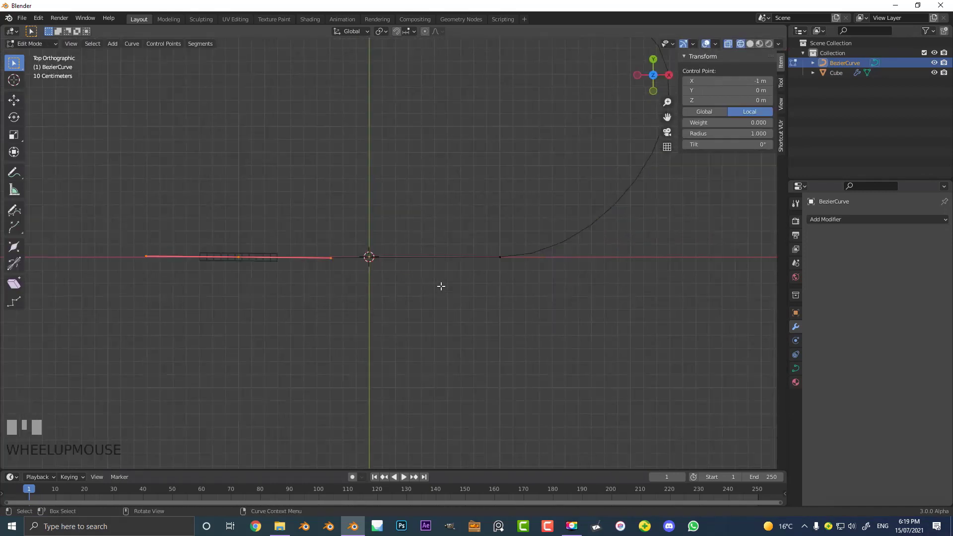
pyautogui.scroll(1, 427, 286)
pyautogui.scroll(-5, 411, 289)
pyautogui.press('a')
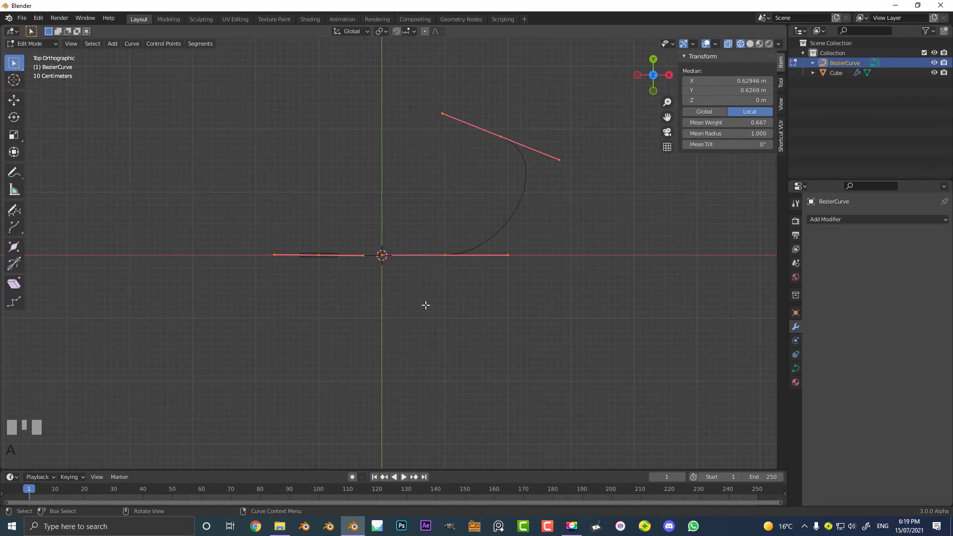
pyautogui.scroll(2, 546, 77)
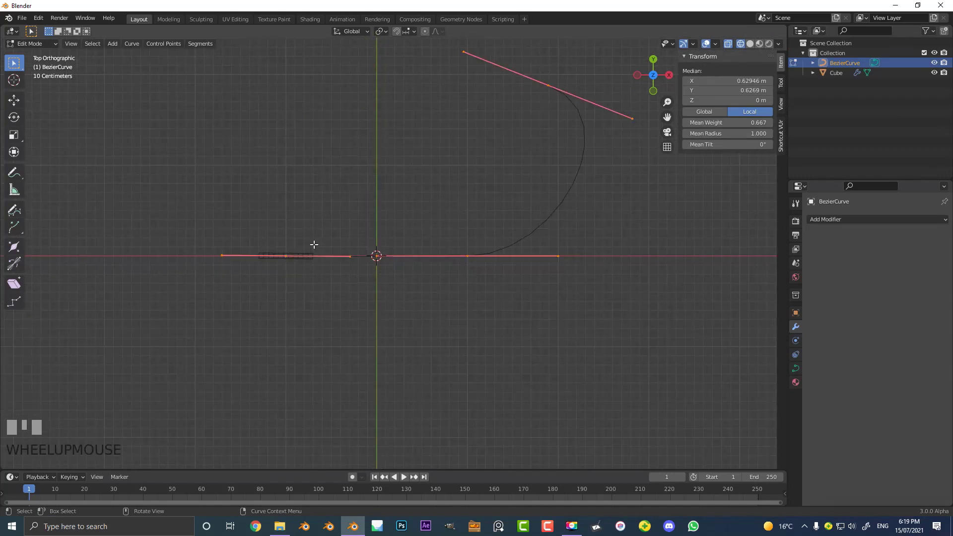
pyautogui.scroll(2, 369, 255)
pyautogui.press('g')
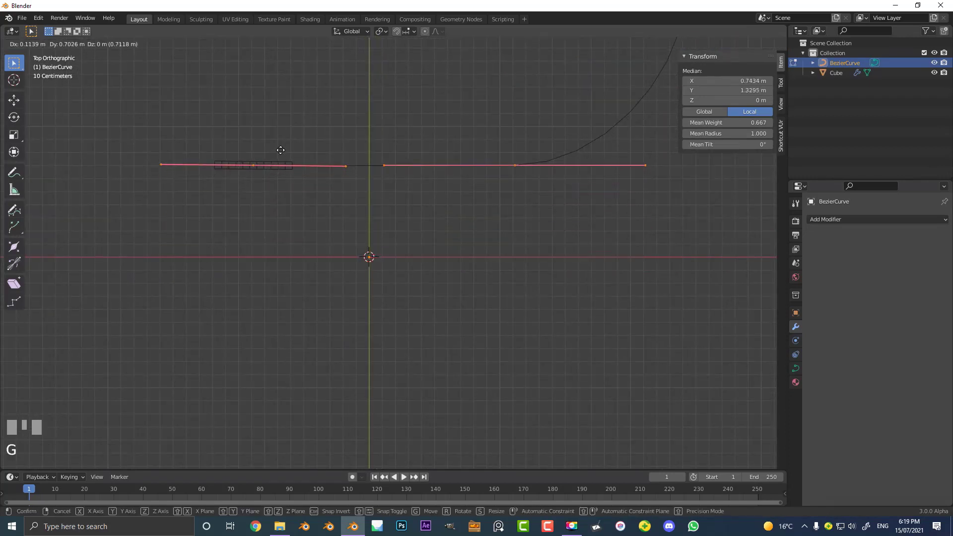
pyautogui.click(395, 245)
# Step: Leave curve editing, abandon a rotation of the curve, and select the cube
pyautogui.scroll(6, 258, 293)
pyautogui.moveTo(209, 287); pyautogui.dragTo(485, 233, button='middle')
pyautogui.press('Tab')
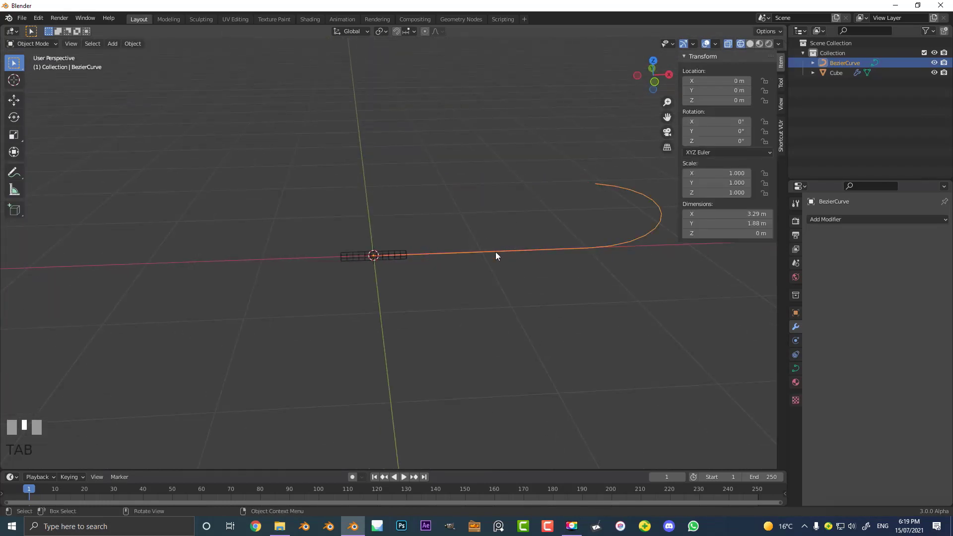
pyautogui.scroll(-3, 512, 274)
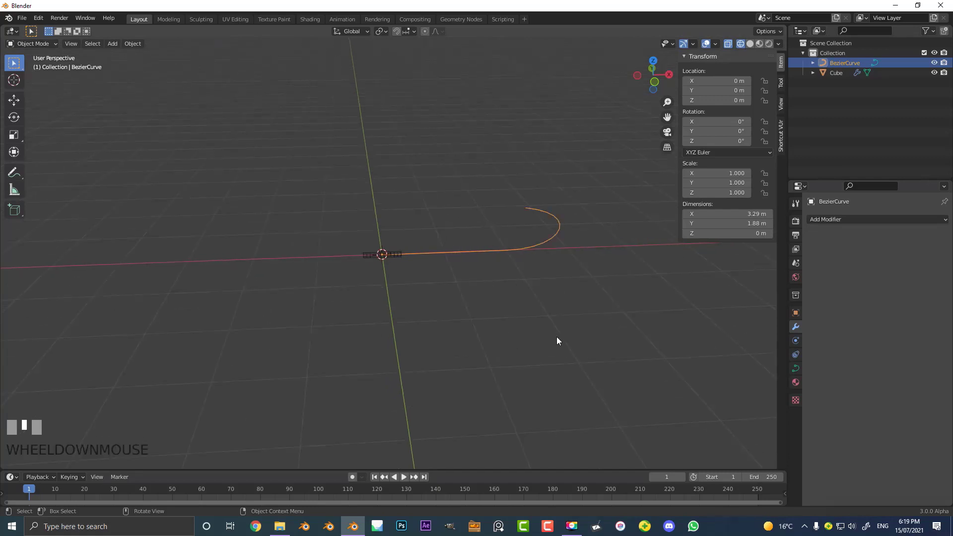
pyautogui.press('r')
pyautogui.press('r')
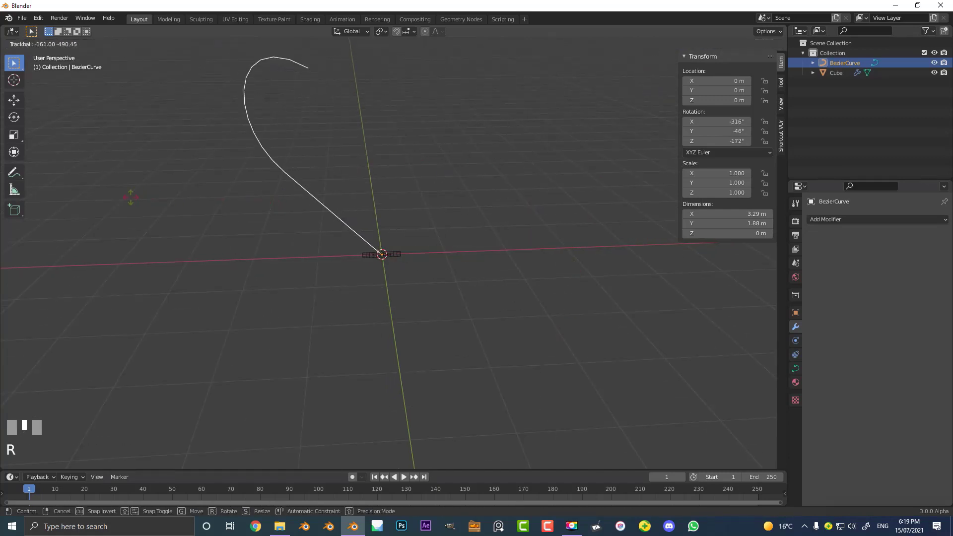
pyautogui.press('Escape')
pyautogui.scroll(4, 399, 303)
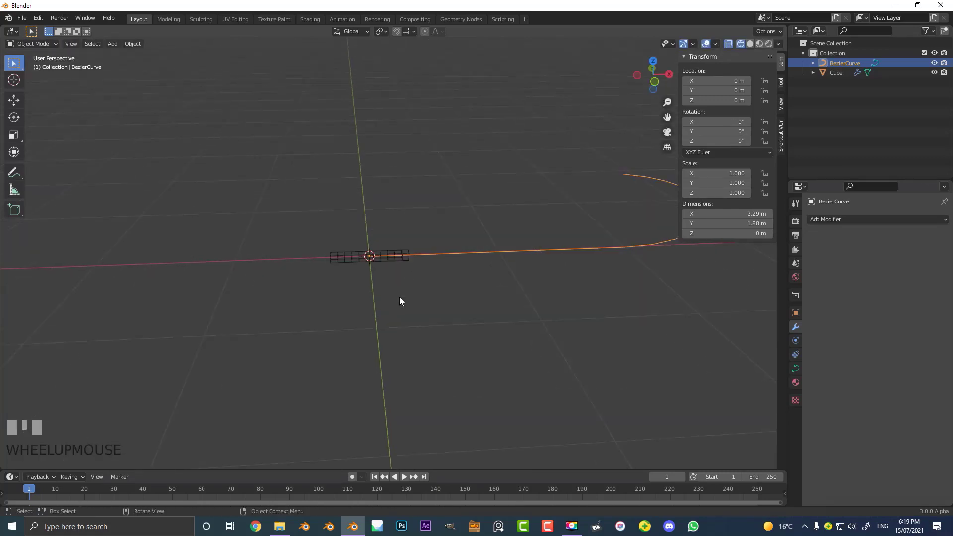
pyautogui.scroll(4, 397, 273)
pyautogui.click(393, 243)
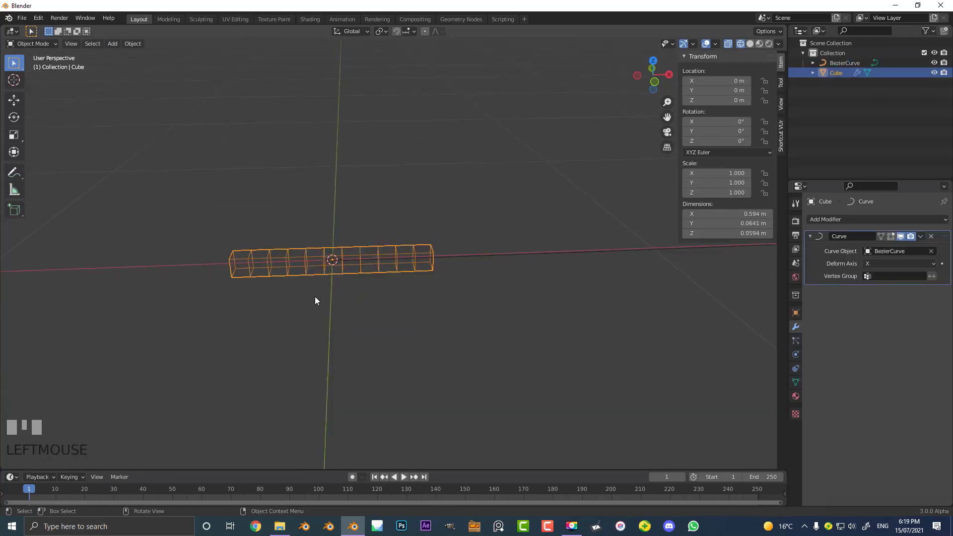
# Step: Select all of the cube's mesh and shift it along X in Edit Mode
pyautogui.press('Tab')
pyautogui.scroll(5, 319, 294)
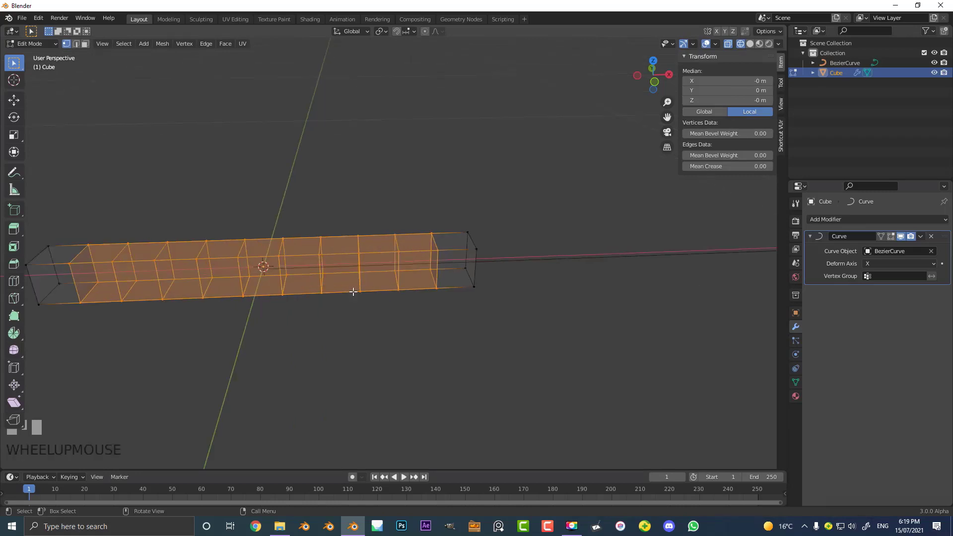
pyautogui.press('a')
pyautogui.scroll(-3, 276, 231)
pyautogui.press('g')
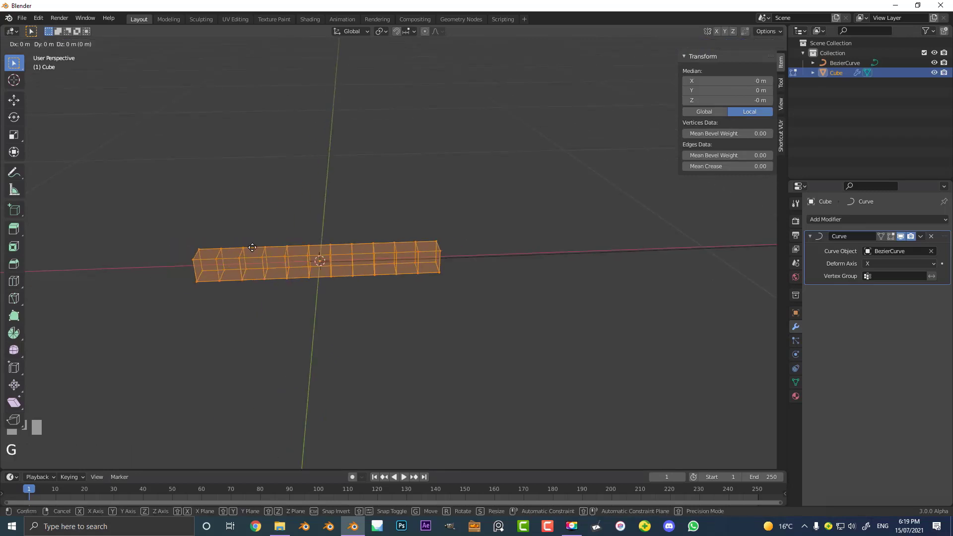
pyautogui.press('x')
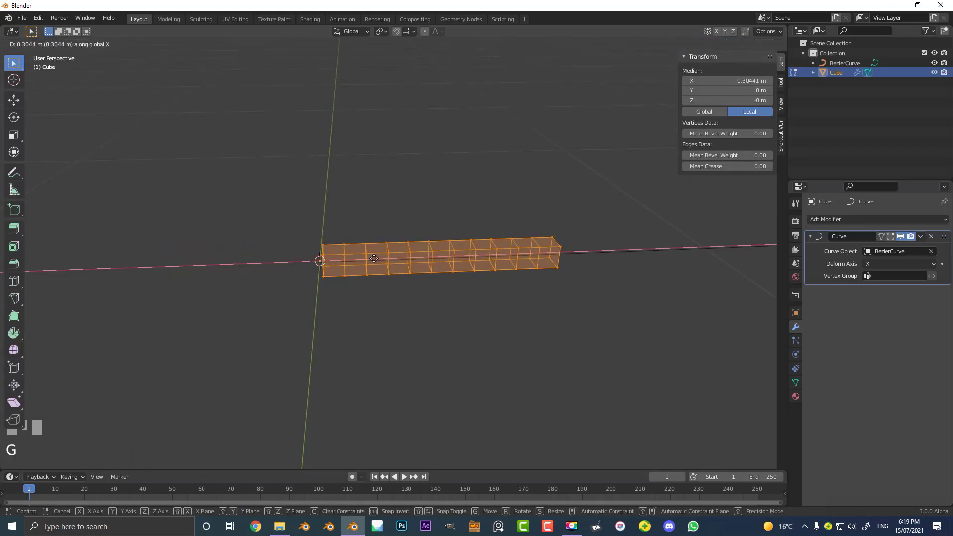
pyautogui.click(316, 239)
pyautogui.press('Tab')
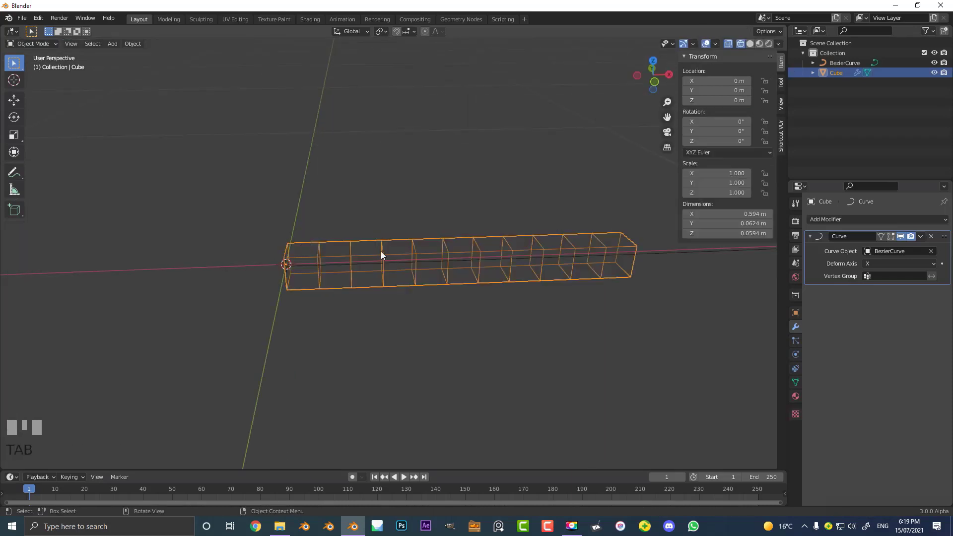
# Step: Move the mesh further left along X so its end rests at the origin
pyautogui.scroll(-3, 532, 174)
pyautogui.scroll(-2, 493, 243)
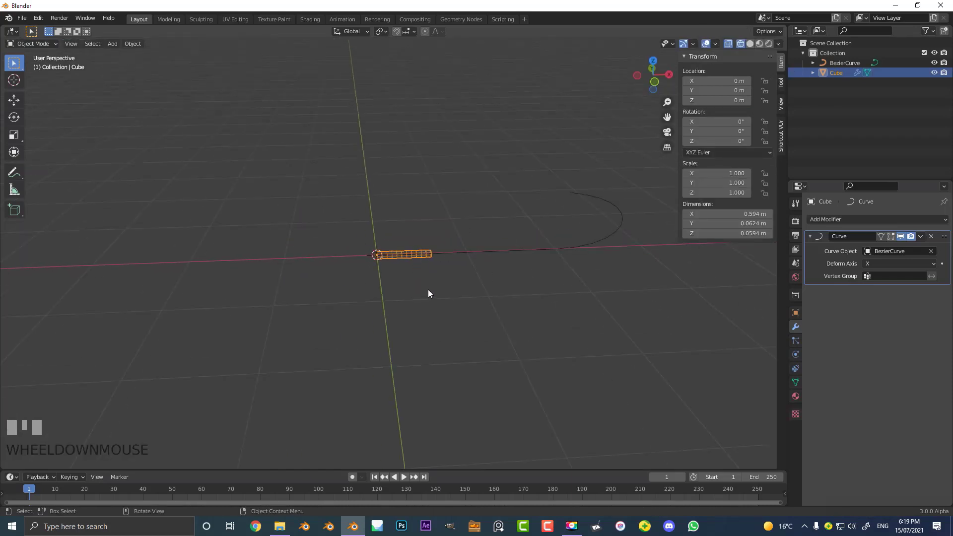
pyautogui.scroll(2, 429, 293)
pyautogui.press('Tab')
pyautogui.press('g')
pyautogui.press('x')
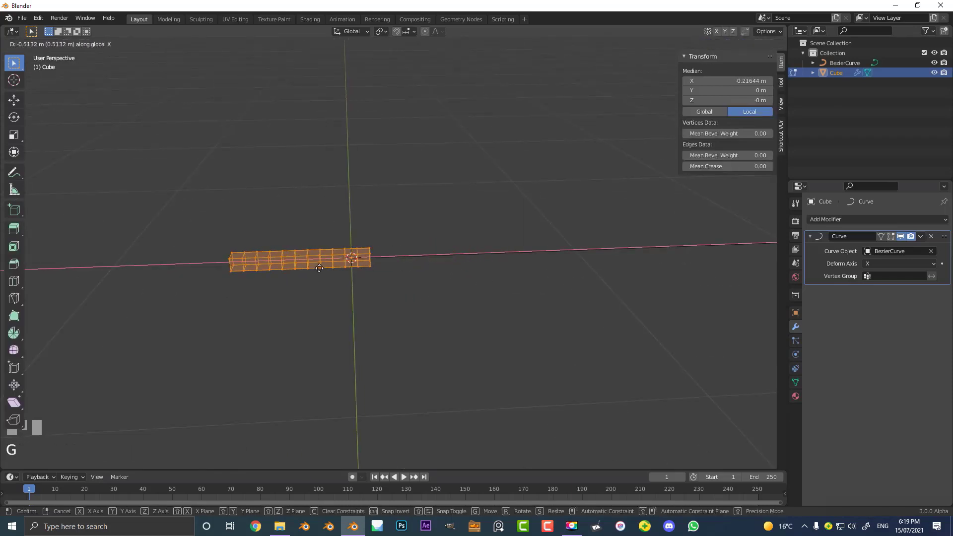
pyautogui.click(314, 273)
pyautogui.scroll(3, 361, 309)
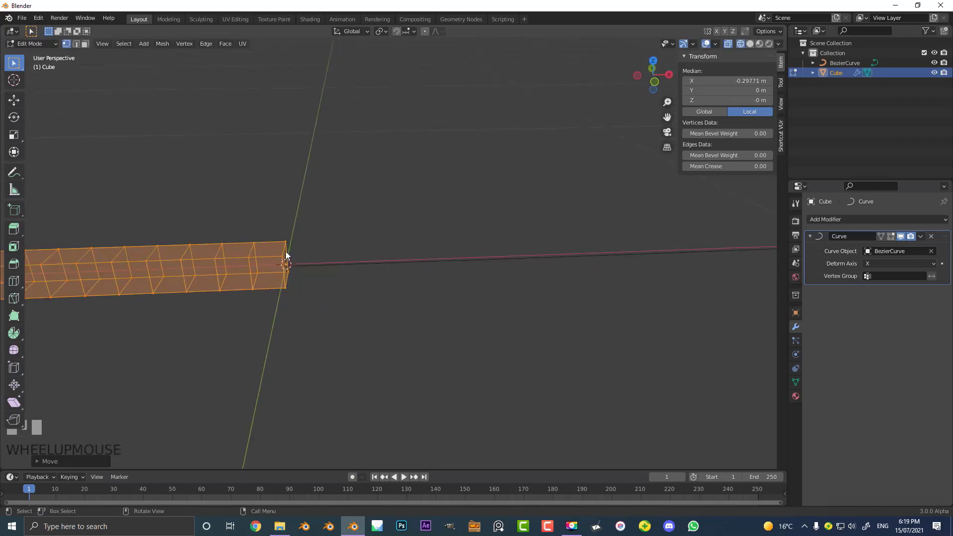
pyautogui.press('Tab')
pyautogui.scroll(-2, 394, 243)
pyautogui.scroll(-2, 395, 245)
pyautogui.press('Tab')
pyautogui.press('Tab')
pyautogui.press('Tab')
pyautogui.press('Tab')
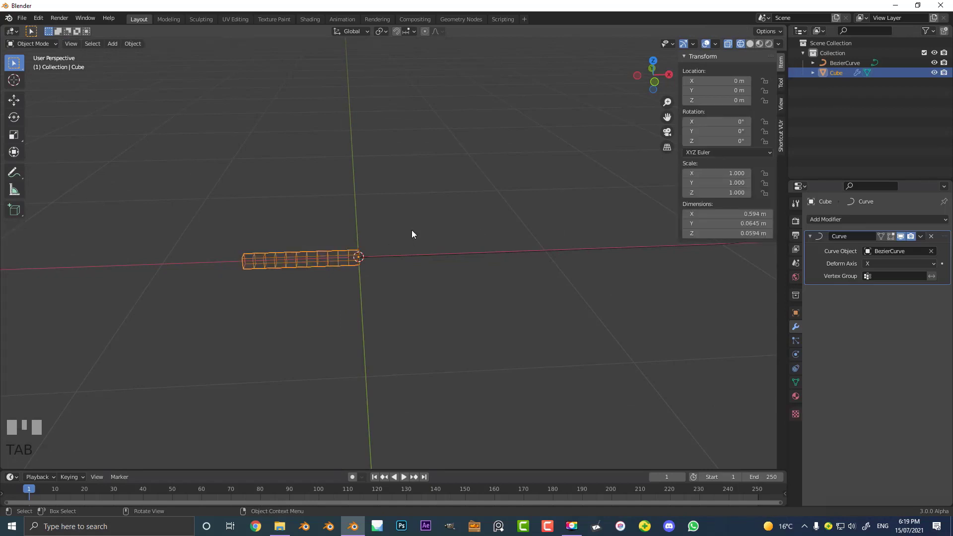
pyautogui.scroll(2, 422, 269)
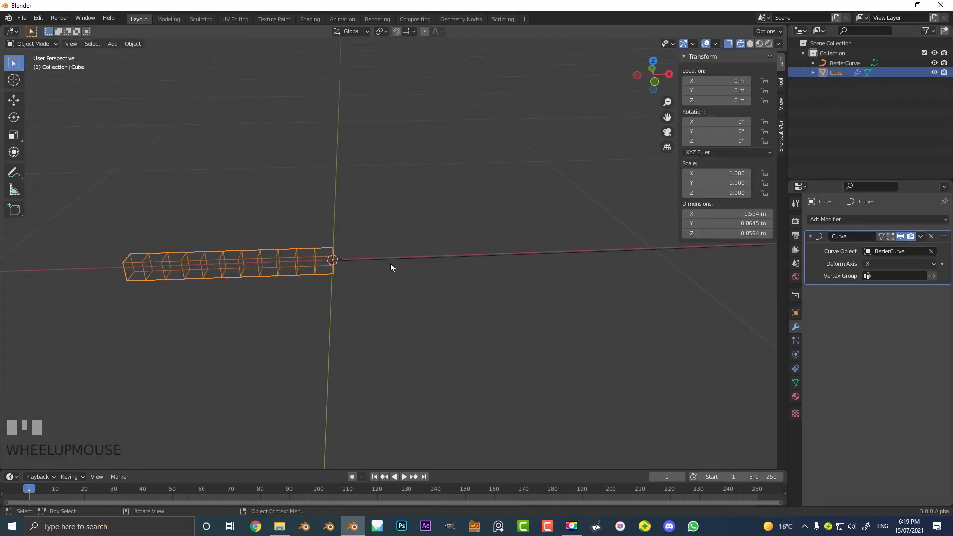
# Step: Duplicate the strip's geometry twice to make three parallel bars
pyautogui.press('Tab')
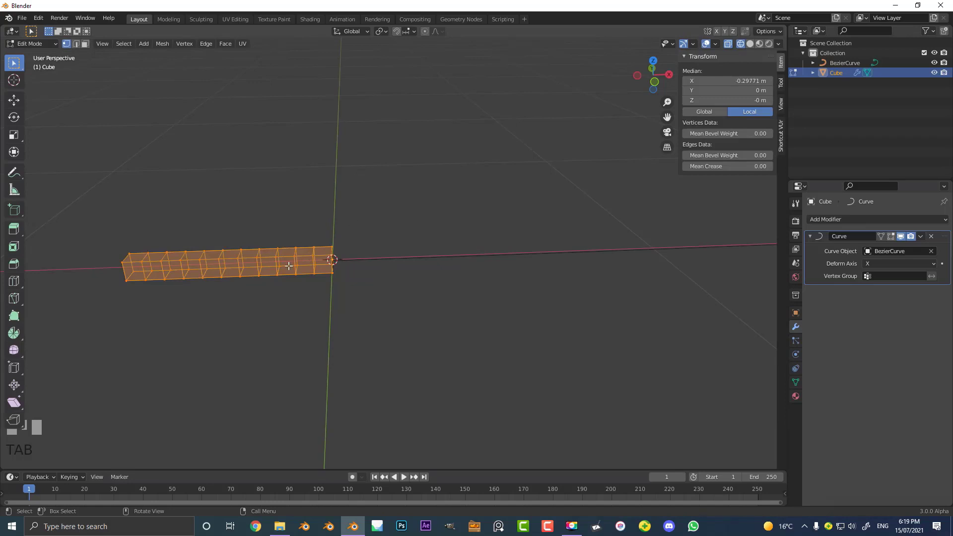
pyautogui.hotkey('shift', 'd')
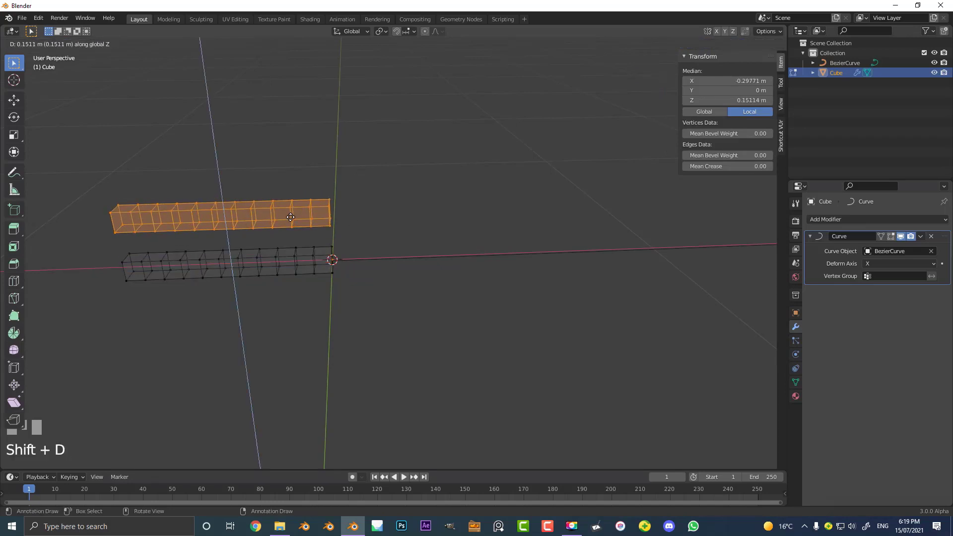
pyautogui.click(291, 217)
pyautogui.moveTo(290, 217); pyautogui.dragTo(341, 230, button='middle')
pyautogui.hotkey('shift', 'd')
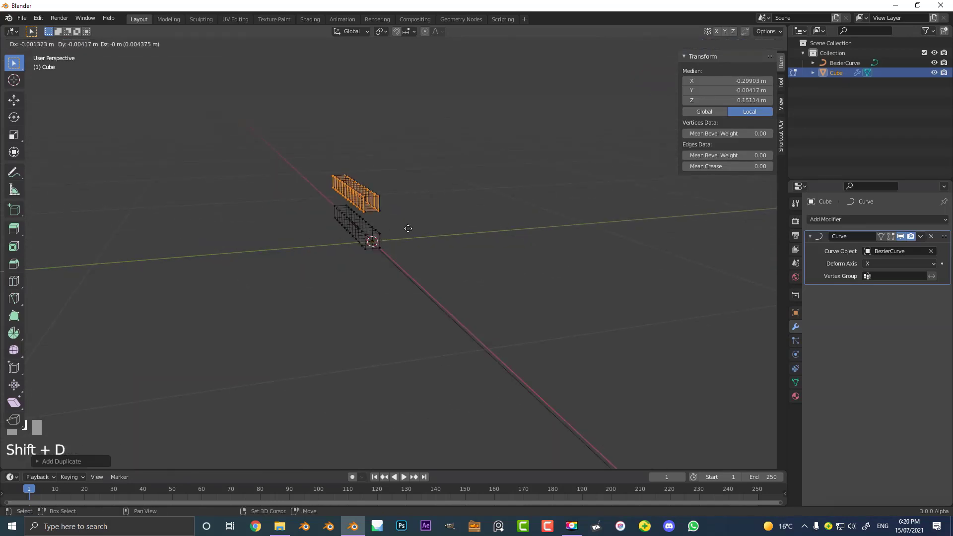
pyautogui.click(318, 236)
pyautogui.press('Tab')
# Step: Try sliding the strips along X onto the curve, then cancel so they stay at the origin
pyautogui.moveTo(210, 230); pyautogui.dragTo(336, 259, button='middle')
pyautogui.scroll(-3, 353, 273)
pyautogui.scroll(-3, 373, 273)
pyautogui.scroll(4, 380, 281)
pyautogui.press('g')
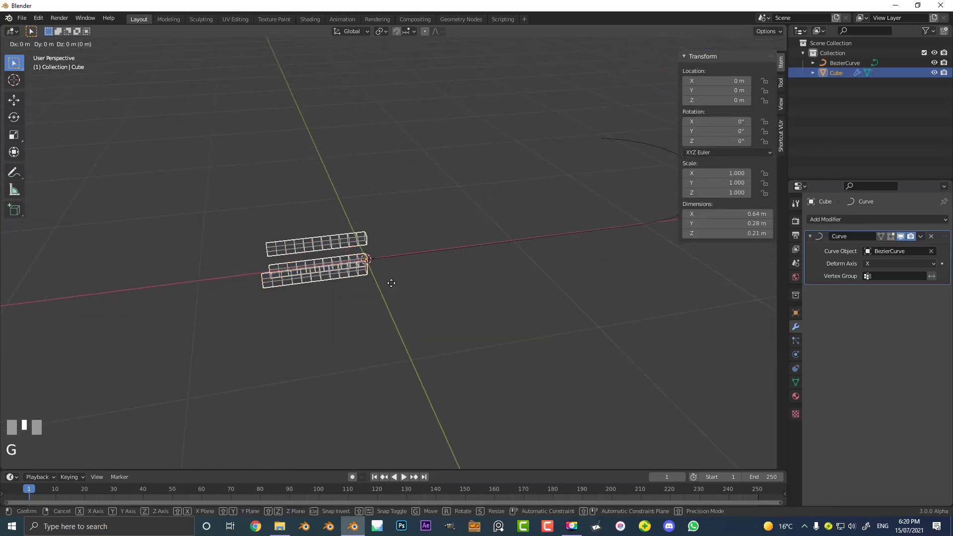
pyautogui.press('x')
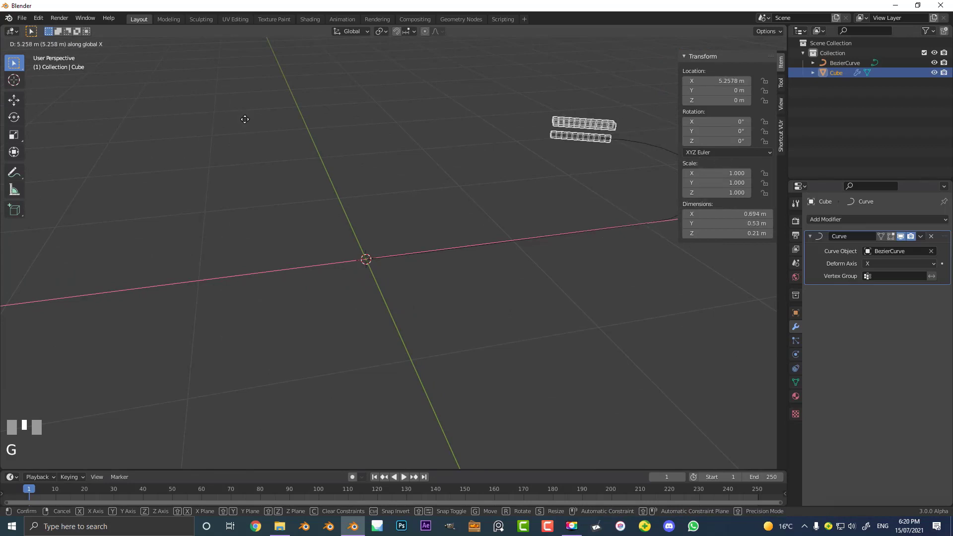
pyautogui.press('Escape')
# Step: Switch the viewport to Solid shading and make the timeline area taller
pyautogui.press('z')
pyautogui.click(553, 264)
pyautogui.scroll(-2, 467, 270)
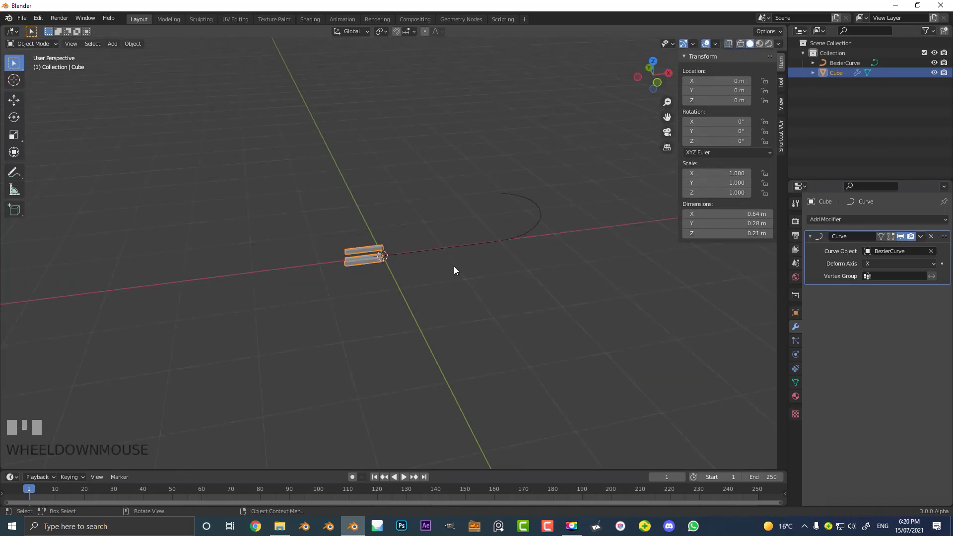
pyautogui.scroll(3, 466, 272)
pyautogui.moveTo(466, 272); pyautogui.dragTo(320, 425, button='middle')
pyautogui.moveTo(268, 469); pyautogui.dragTo(273, 385)
# Step: Insert a location keyframe for the strips at the origin on frame 10
pyautogui.scroll(2, 379, 204)
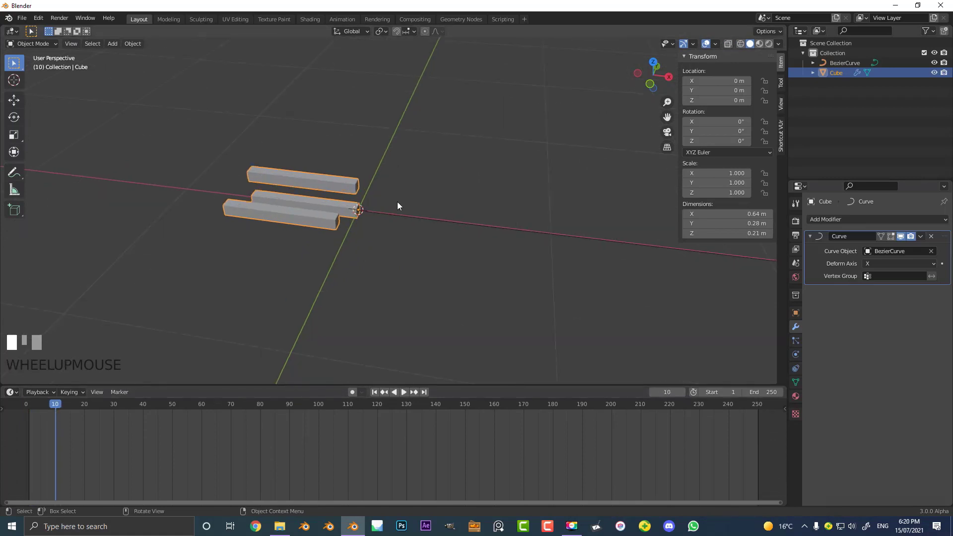
pyautogui.press('i')
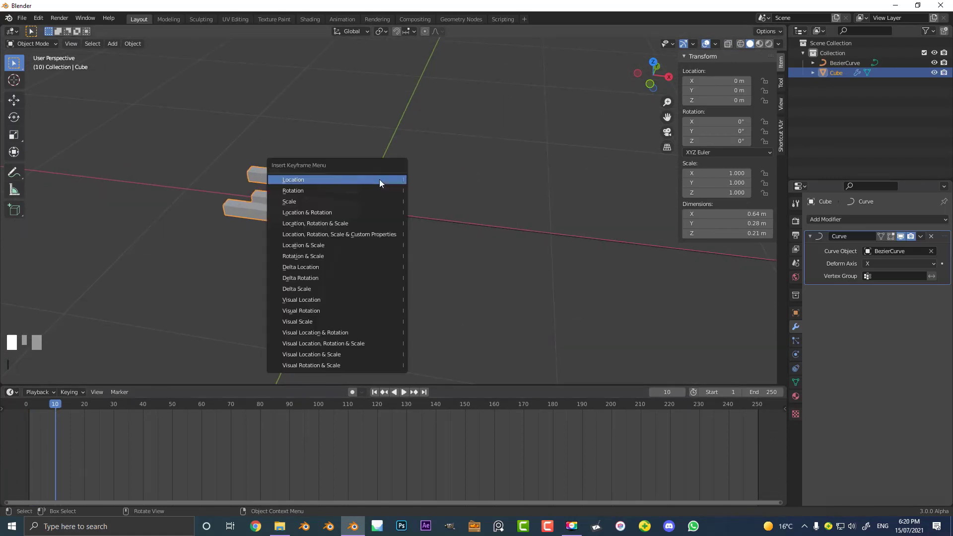
pyautogui.click(300, 180)
pyautogui.press('space')
# Step: On frame 50, slide the strips along X to 4.7575 m and keyframe their location
pyautogui.click(149, 415)
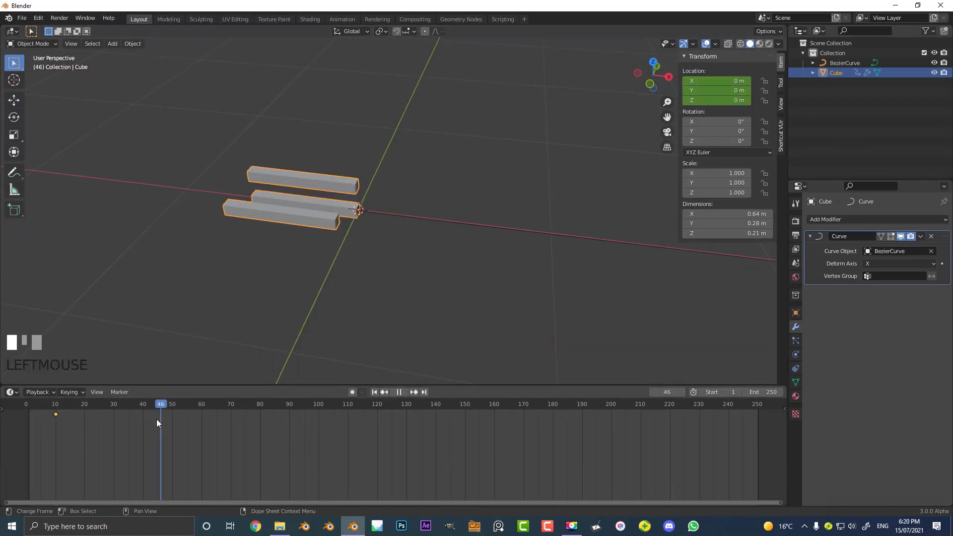
pyautogui.moveTo(152, 418); pyautogui.dragTo(174, 419)
pyautogui.moveTo(378, 234); pyautogui.dragTo(357, 261, button='middle')
pyautogui.press('g')
pyautogui.press('x')
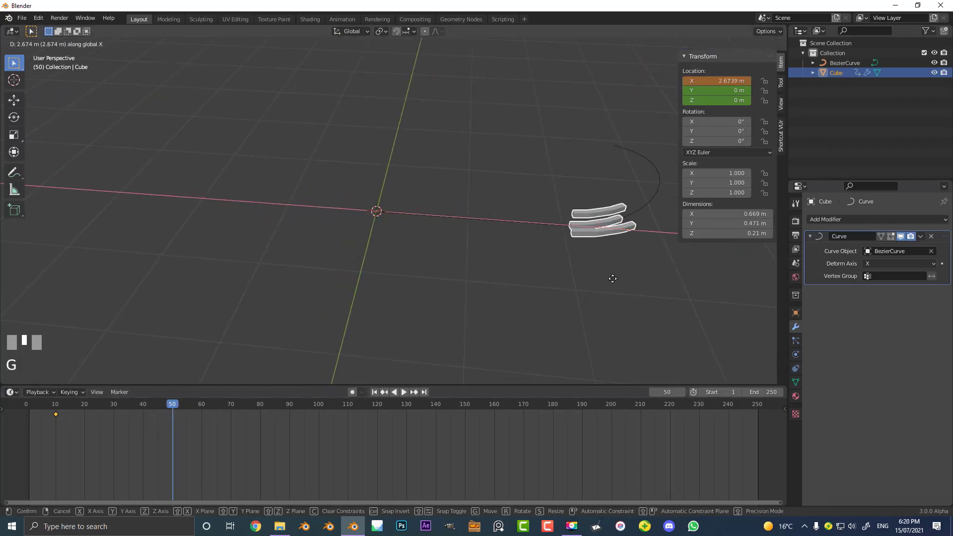
pyautogui.click(1, 269)
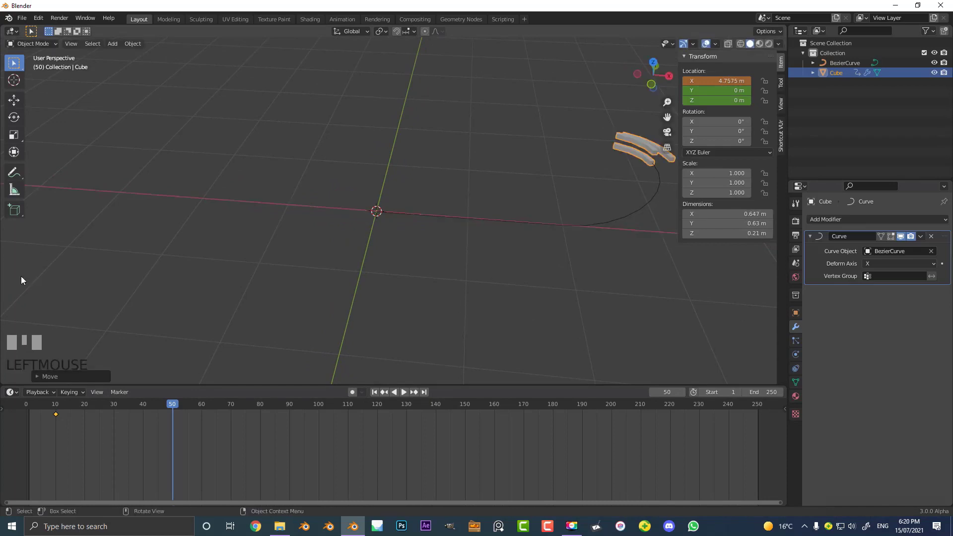
pyautogui.press('i')
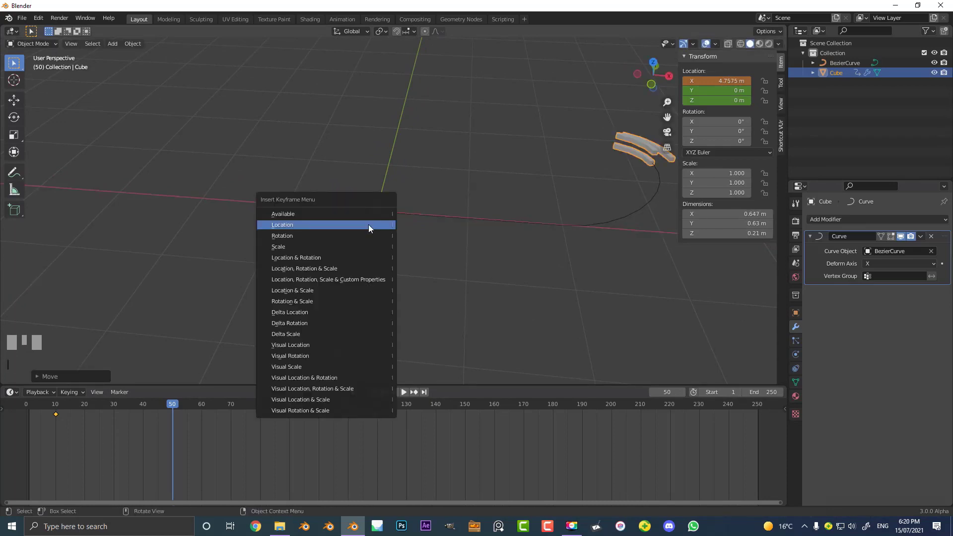
pyautogui.click(323, 225)
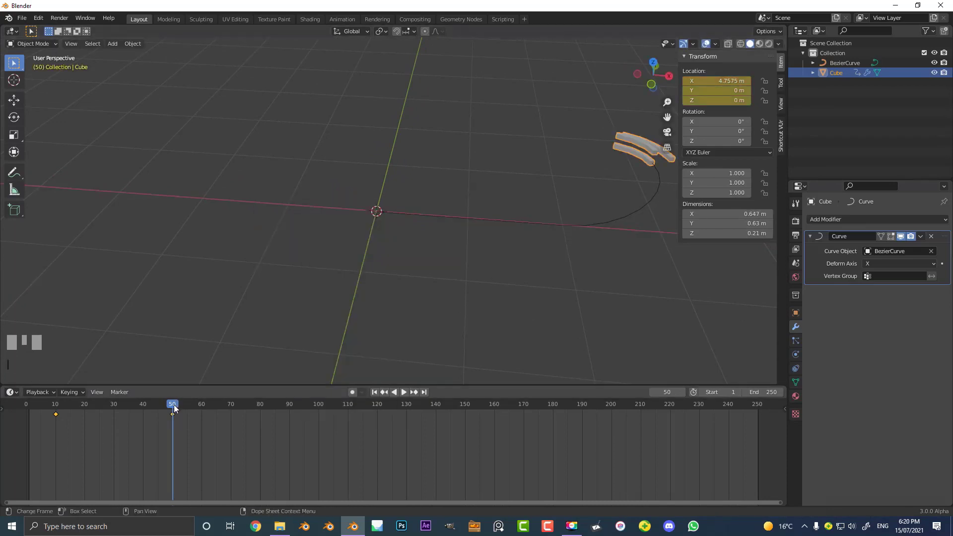
# Step: Rewind and play the animation to watch the strips travel along the curve
pyautogui.moveTo(41, 407); pyautogui.dragTo(26, 409)
pyautogui.press('space')
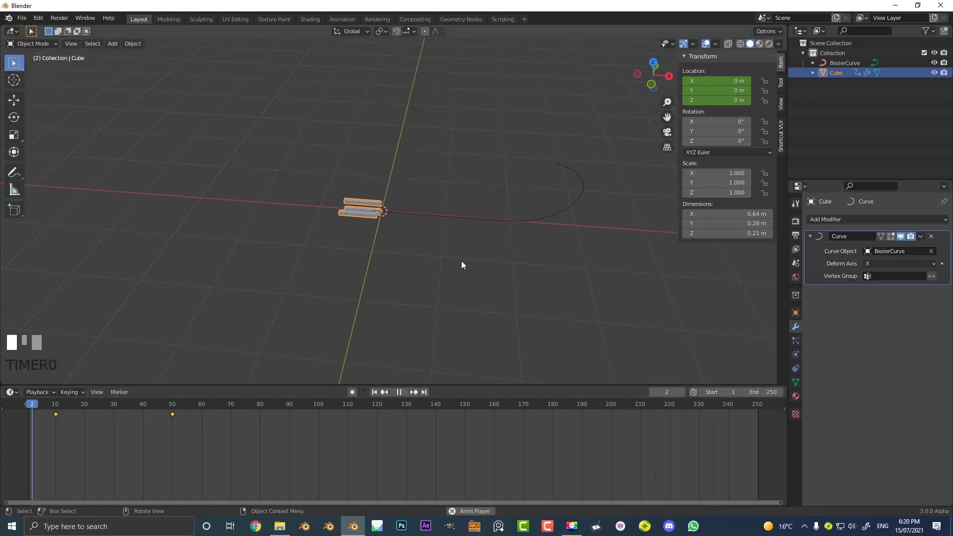
pyautogui.moveTo(462, 264); pyautogui.dragTo(463, 238, button='middle')
pyautogui.click(526, 271)
pyautogui.press('space')
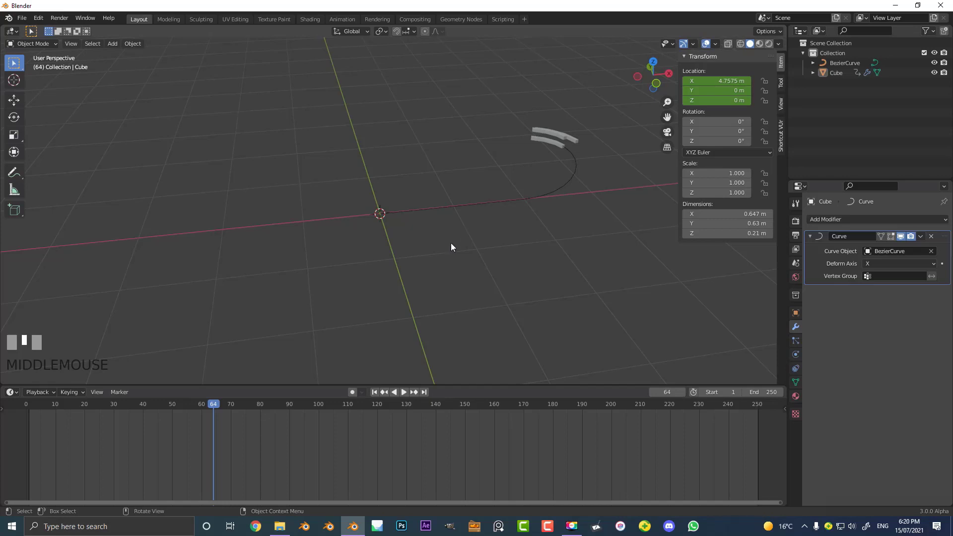
# Step: On the first frame, select the top strip's linked mesh and rotate it 90° about Z (rz90)
pyautogui.hotkey('shift', 'Left')
pyautogui.scroll(3, 320, 181)
pyautogui.click(316, 190)
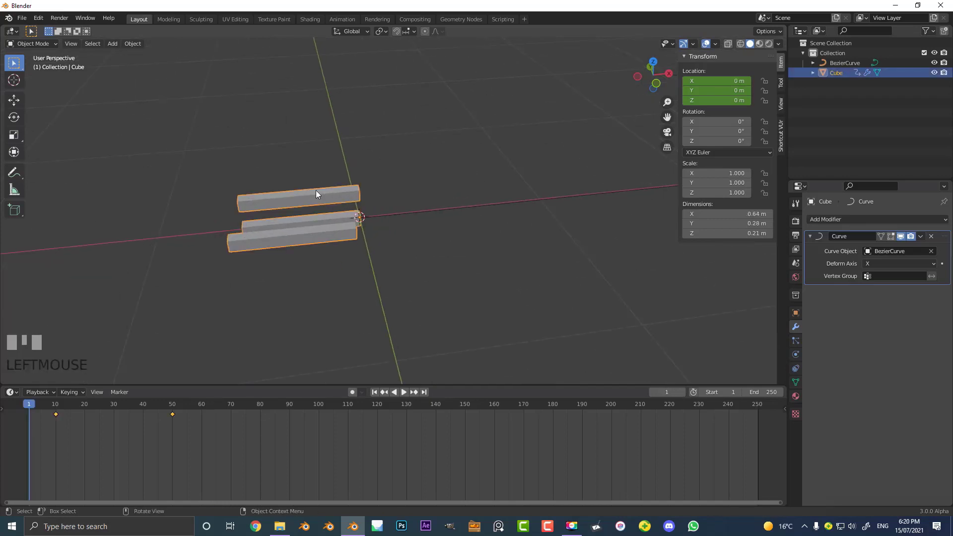
pyautogui.press('Tab')
pyautogui.click(330, 195)
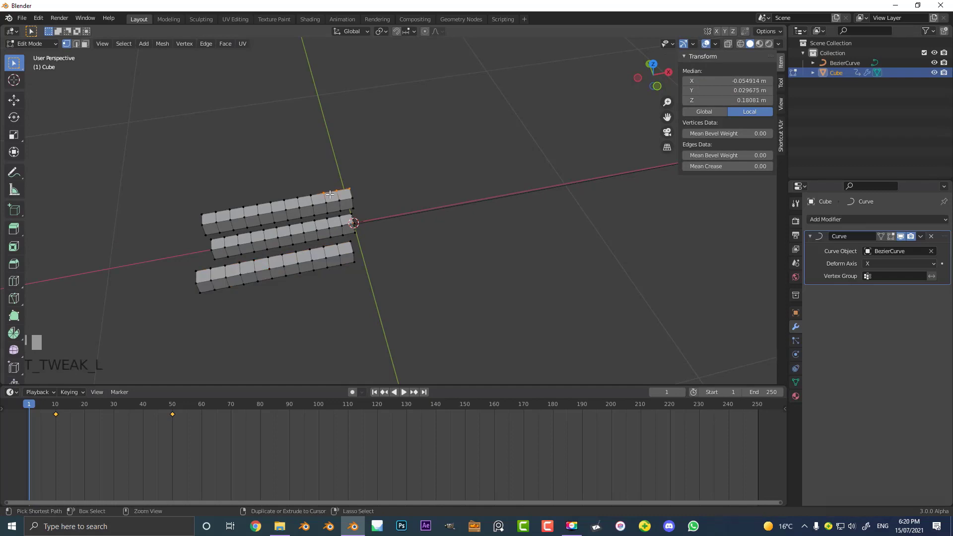
pyautogui.hotkey('ctrl', 'l')
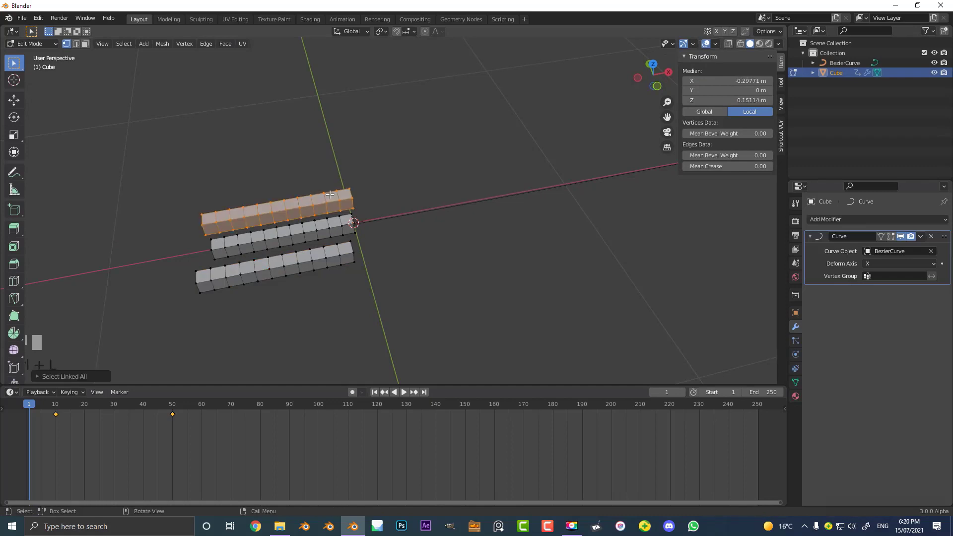
pyautogui.write('rz90')
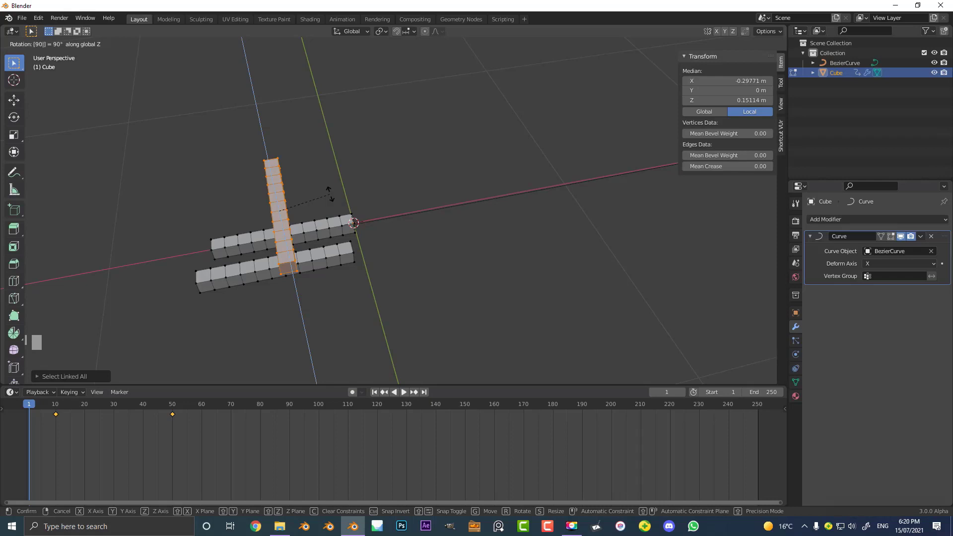
pyautogui.press('Return')
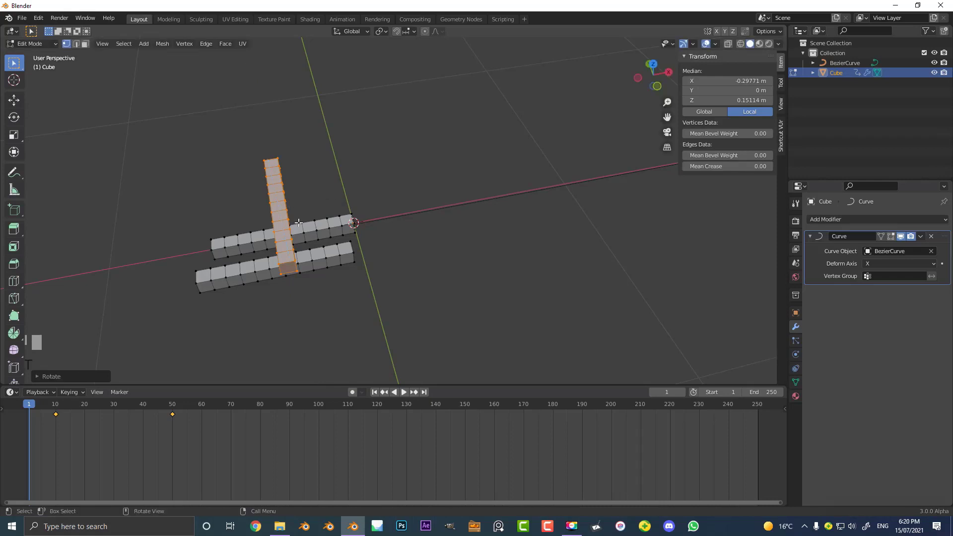
pyautogui.press('Tab')
pyautogui.scroll(-4, 309, 204)
pyautogui.moveTo(371, 236); pyautogui.dragTo(225, 389, button='middle')
# Step: Play the animation, then view from top and scrub to frame 39 with the cube at X 3.876 m
pyautogui.press('space')
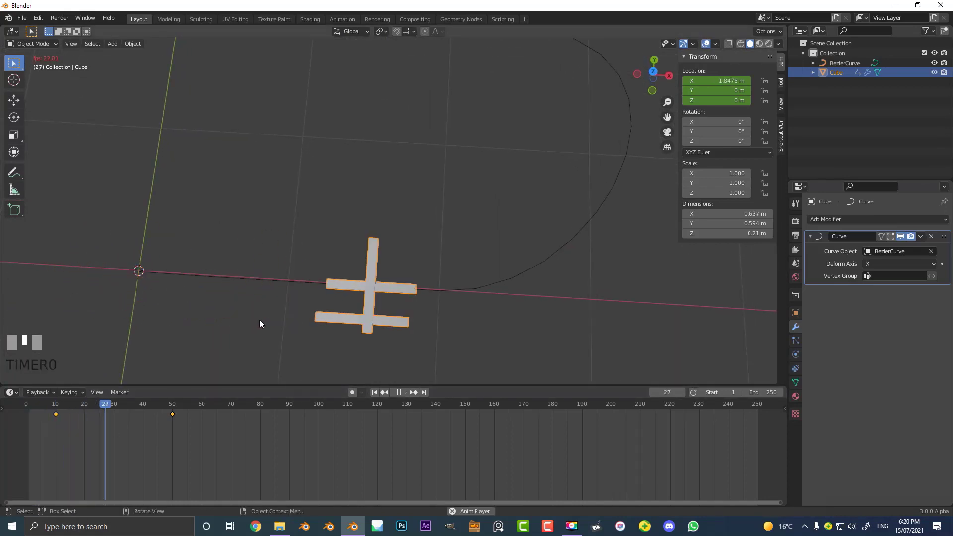
pyautogui.press('space')
pyautogui.moveTo(120, 402); pyautogui.dragTo(133, 406)
pyautogui.keyDown('shift'); pyautogui.moveTo(449, 164); pyautogui.dragTo(372, 192, button='middle'); pyautogui.keyUp('shift')
pyautogui.press('KP_7')
pyautogui.scroll(5, 332, 269)
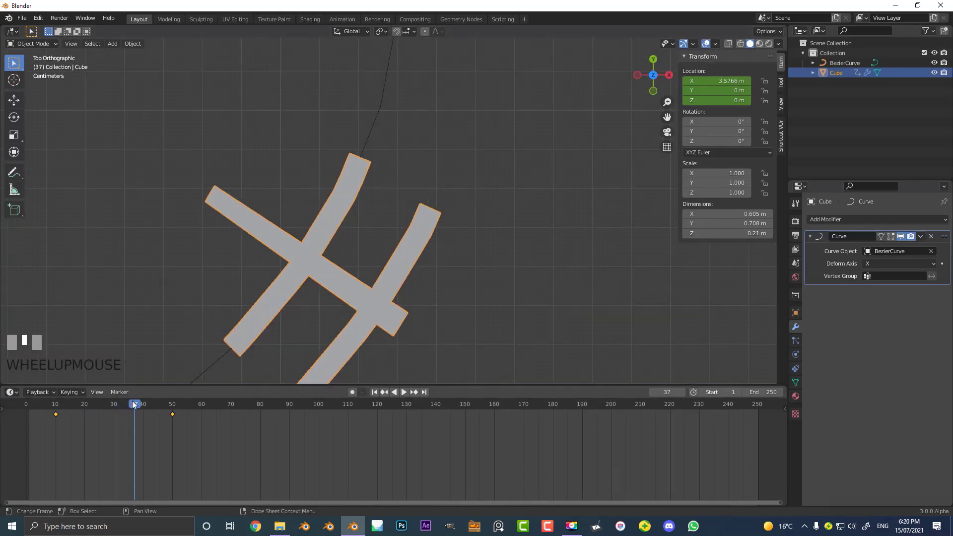
pyautogui.moveTo(119, 404); pyautogui.dragTo(141, 406)
pyautogui.scroll(-3, 281, 187)
pyautogui.scroll(3, 365, 235)
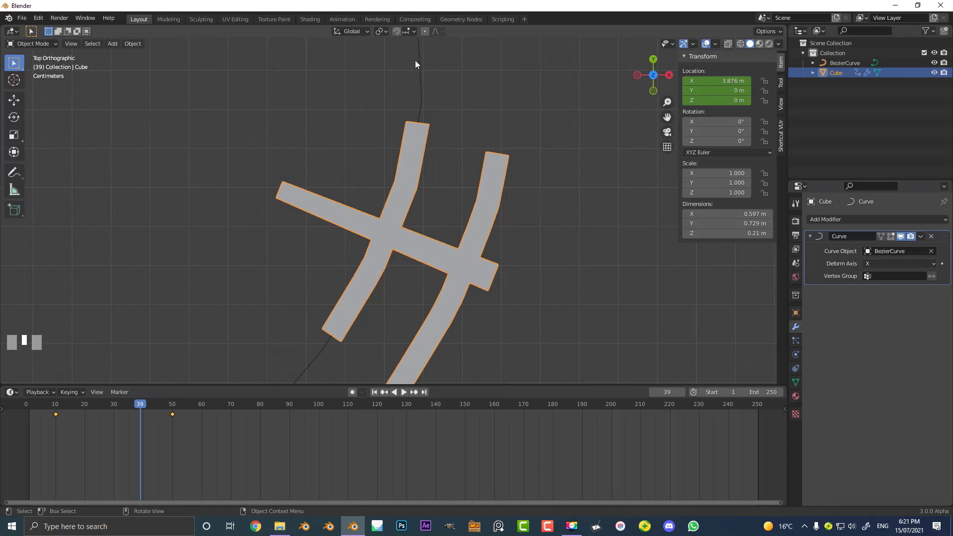
pyautogui.scroll(-4, 446, 136)
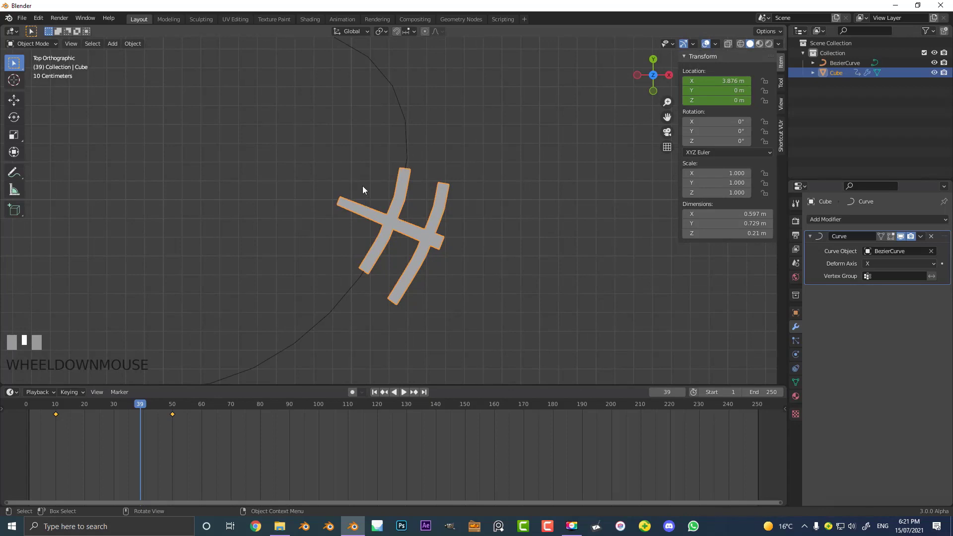
pyautogui.scroll(-2, 437, 213)
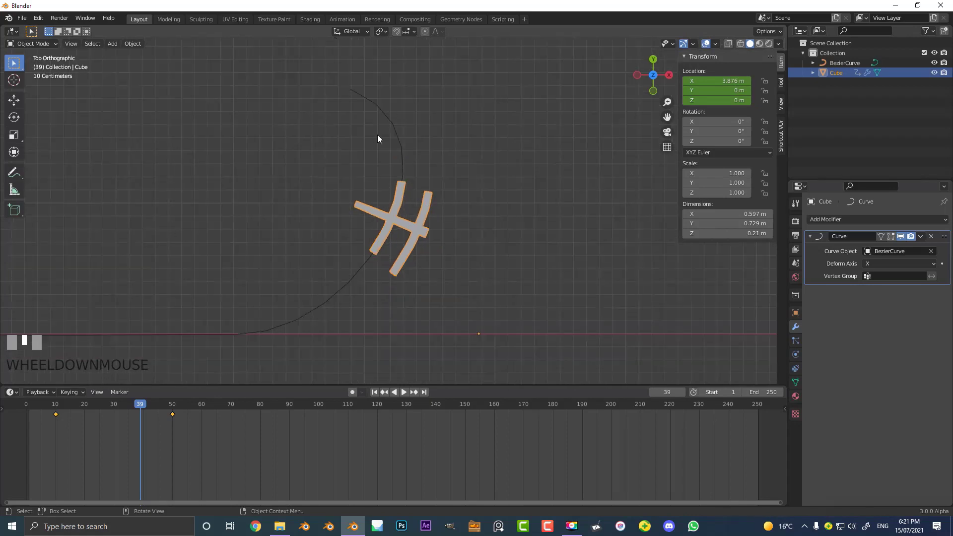
# Step: Orbit into perspective, replay, and stop at frame 19 with the cube at X 0.61416 m
pyautogui.scroll(1, 415, 156)
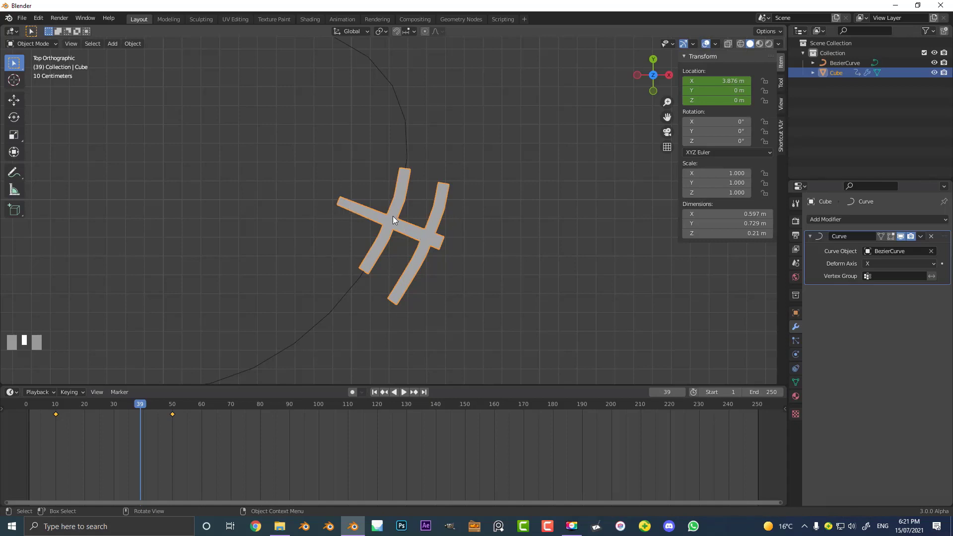
pyautogui.scroll(-4, 393, 216)
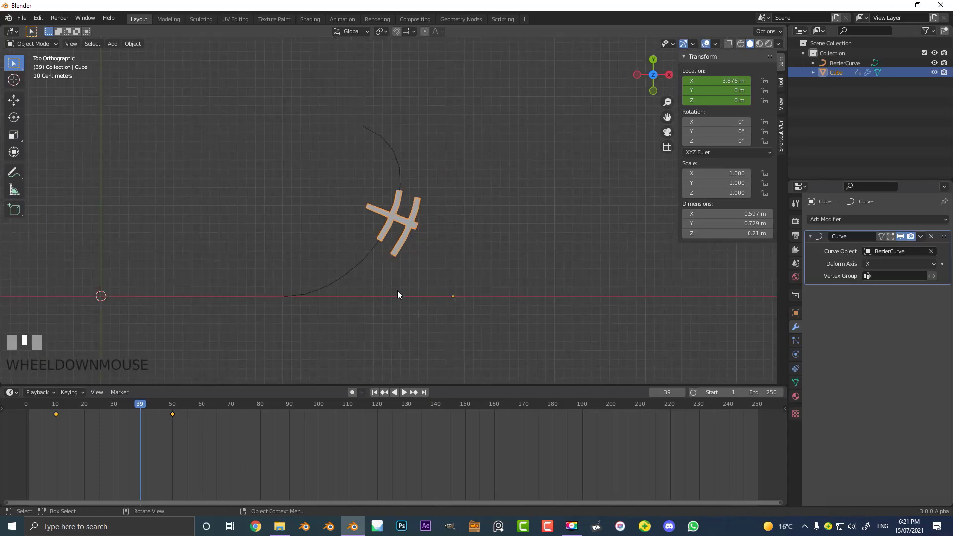
pyautogui.moveTo(397, 294); pyautogui.dragTo(469, 195, button='middle')
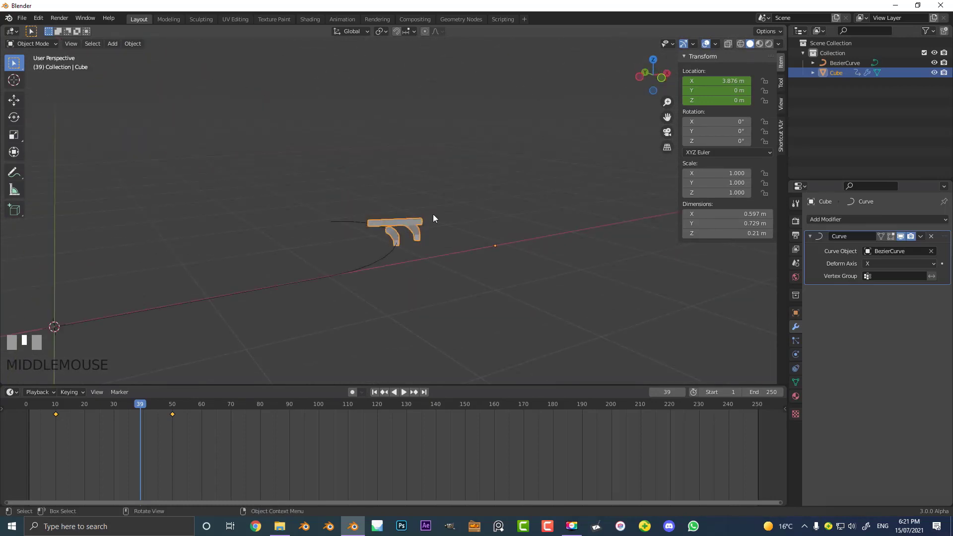
pyautogui.moveTo(431, 221); pyautogui.dragTo(377, 298, button='middle')
pyautogui.press('space')
pyautogui.click(139, 408)
pyautogui.moveTo(138, 408); pyautogui.dragTo(82, 408)
pyautogui.press('space')
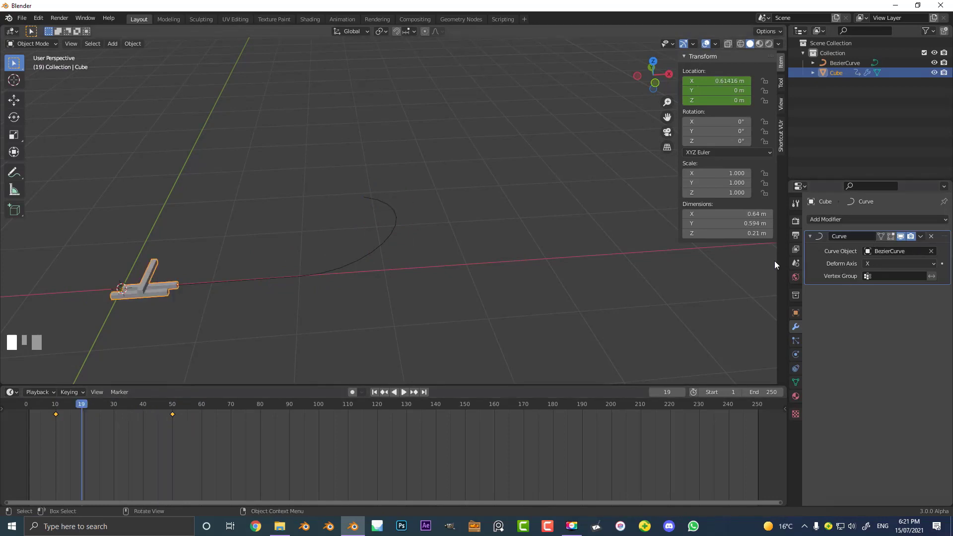